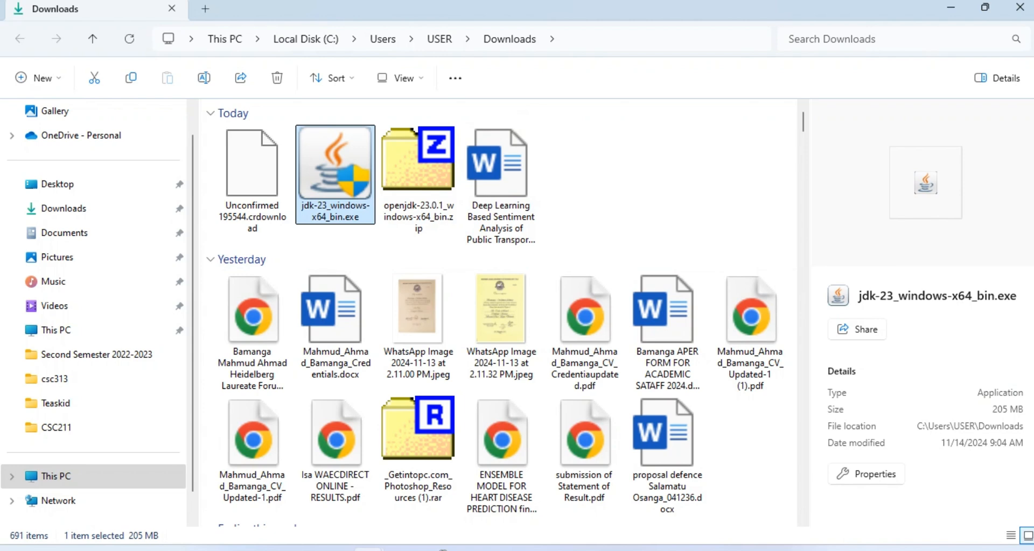
Run the jdk-23_windows-x64_bin.exe installer, agree to reinstall JDK 23.0.1, complete the setup wizard and close it
key(shift+F10)
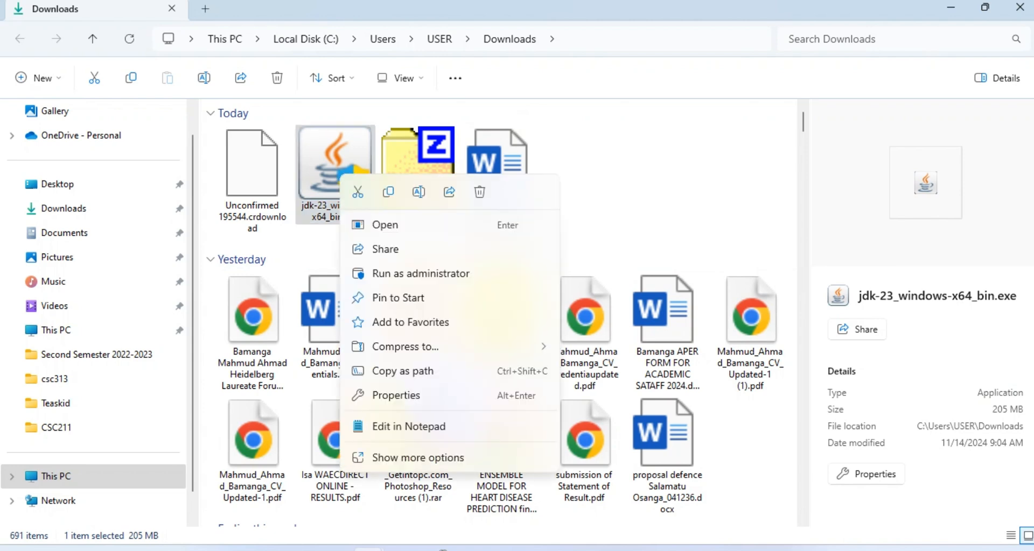
key(Escape)
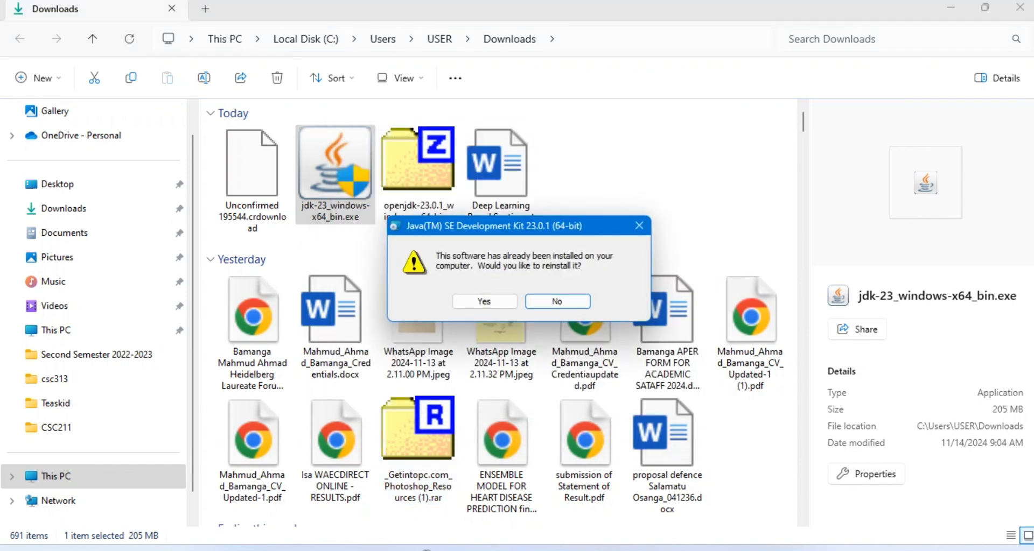
click(487, 300)
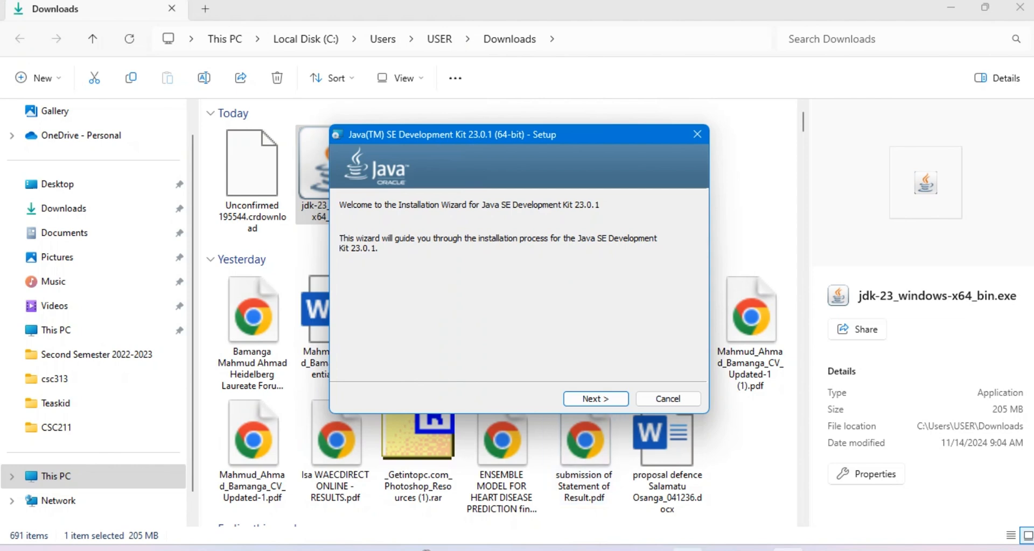
key(Return)
key(Return)
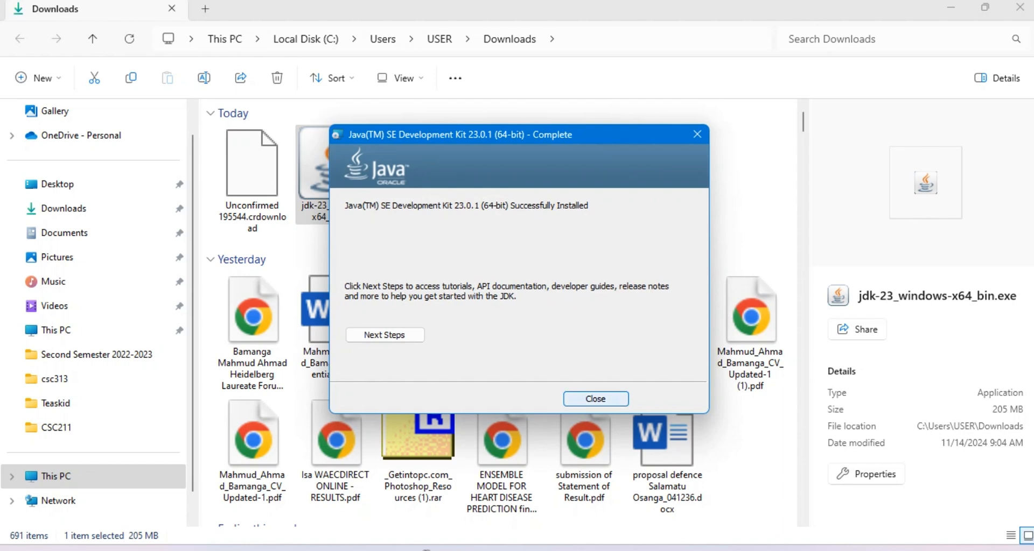
click(596, 399)
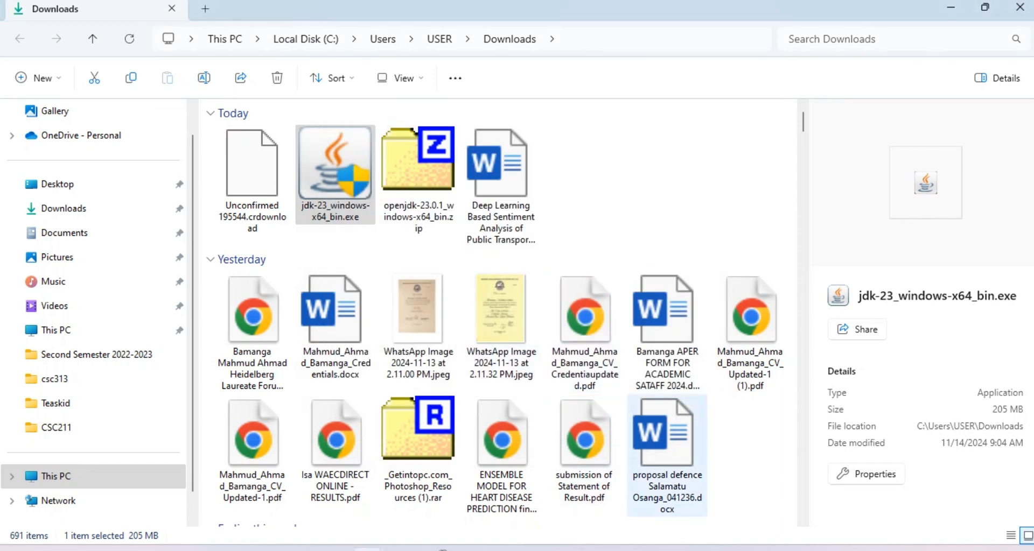
Open This PC's properties, search the settings for "enviro" and open the Environment Variables window from the system properties
click(770, 549)
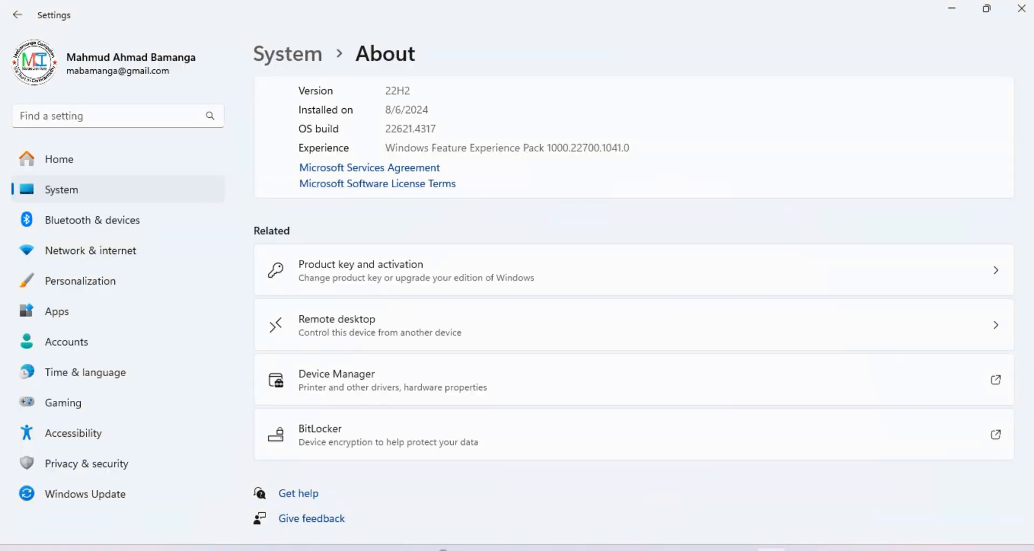
click(1018, 8)
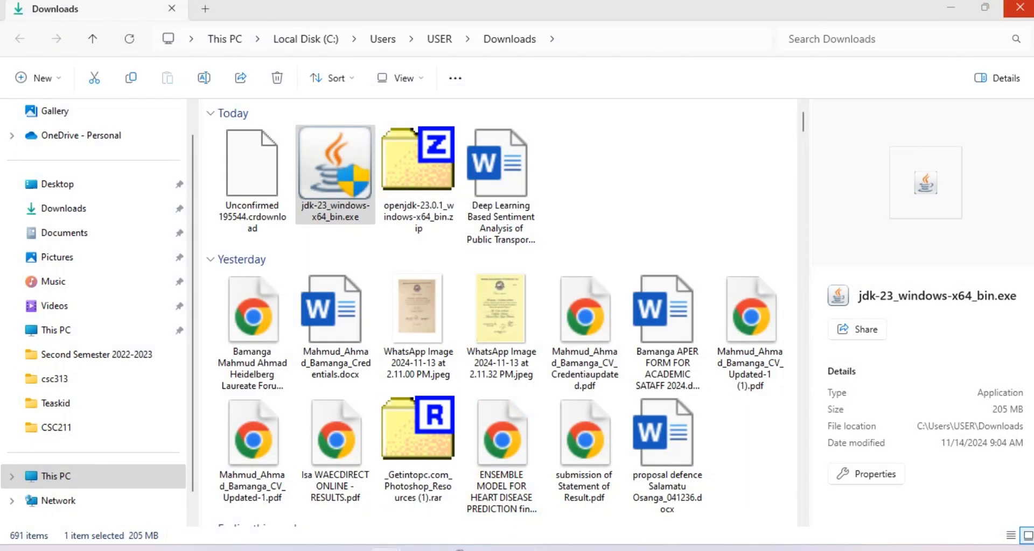
right_click(27, 95)
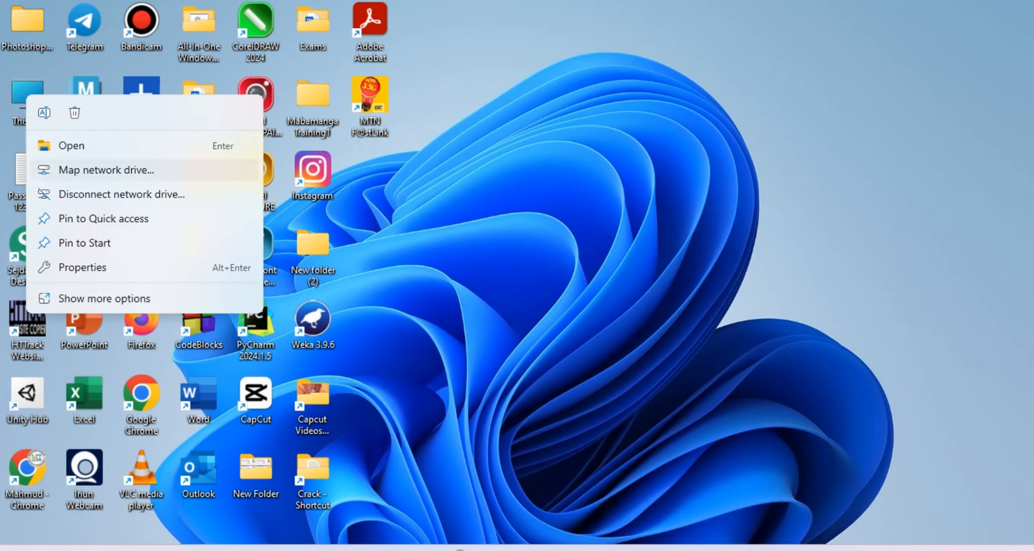
click(83, 267)
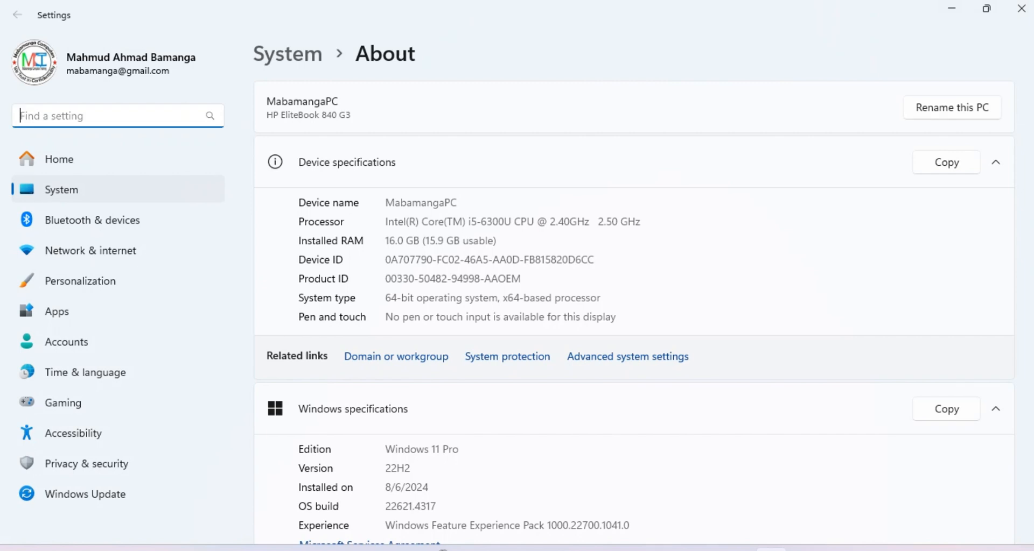
text(enviro)
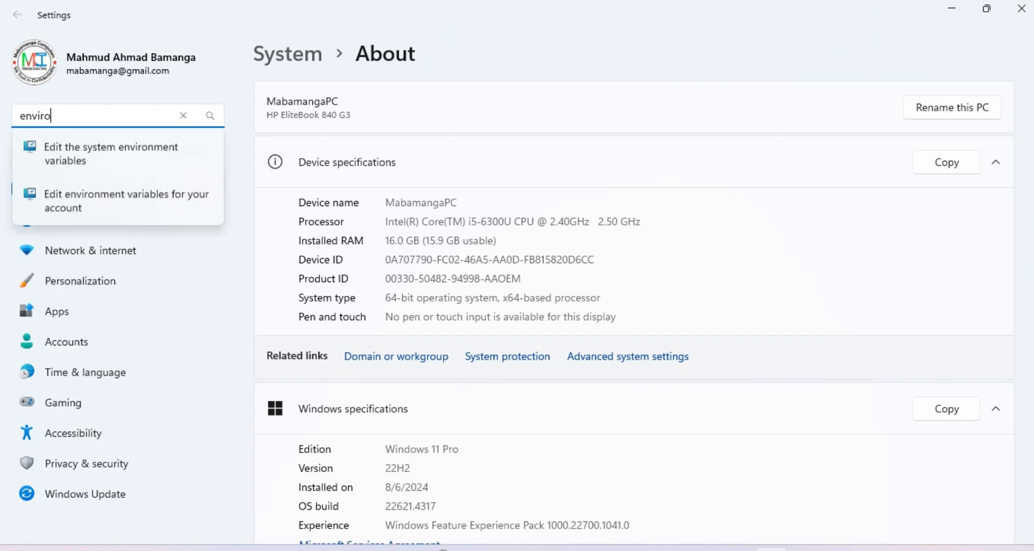
key(Return)
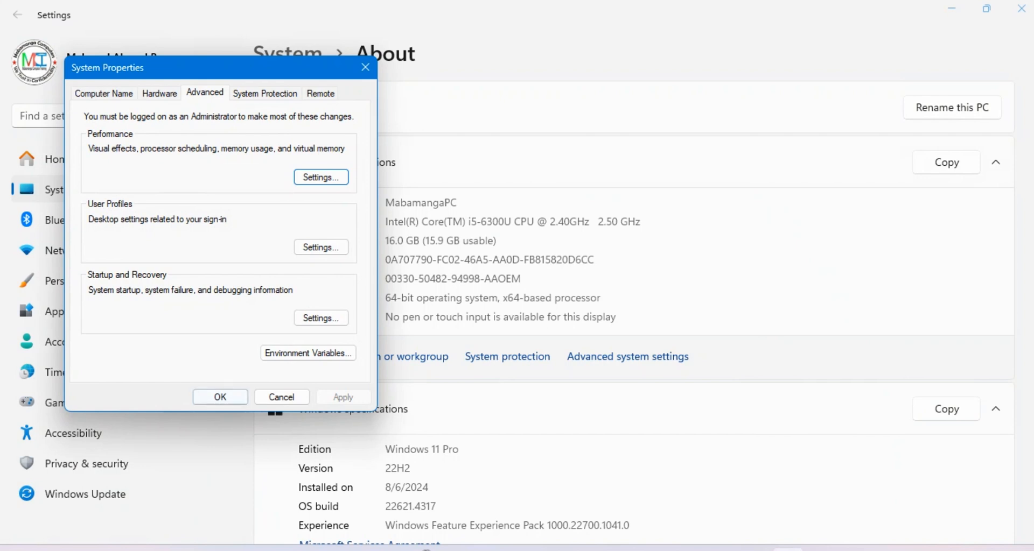
click(308, 353)
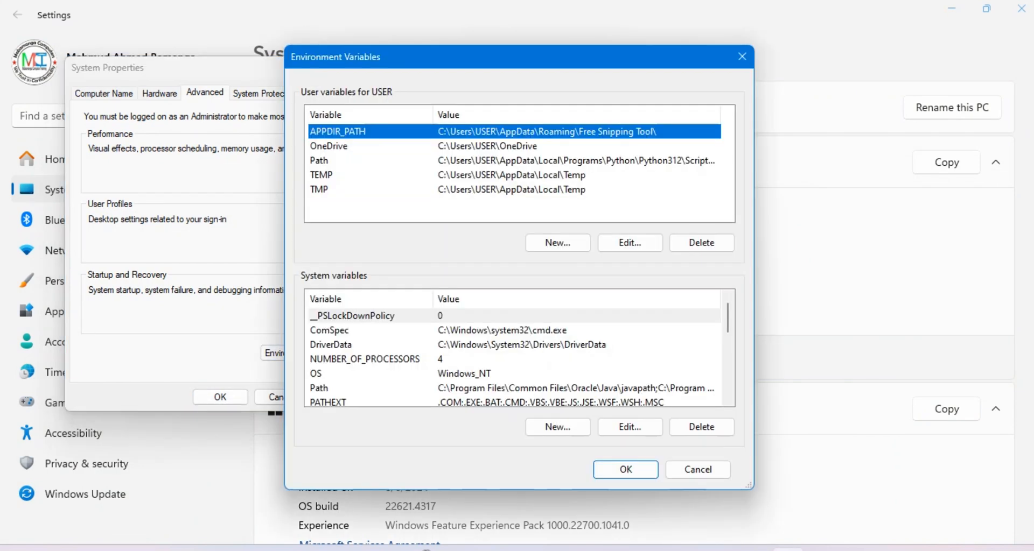
Examine the entries of the system Path variable for the JDK bin folder and close the editor without changes
click(319, 388)
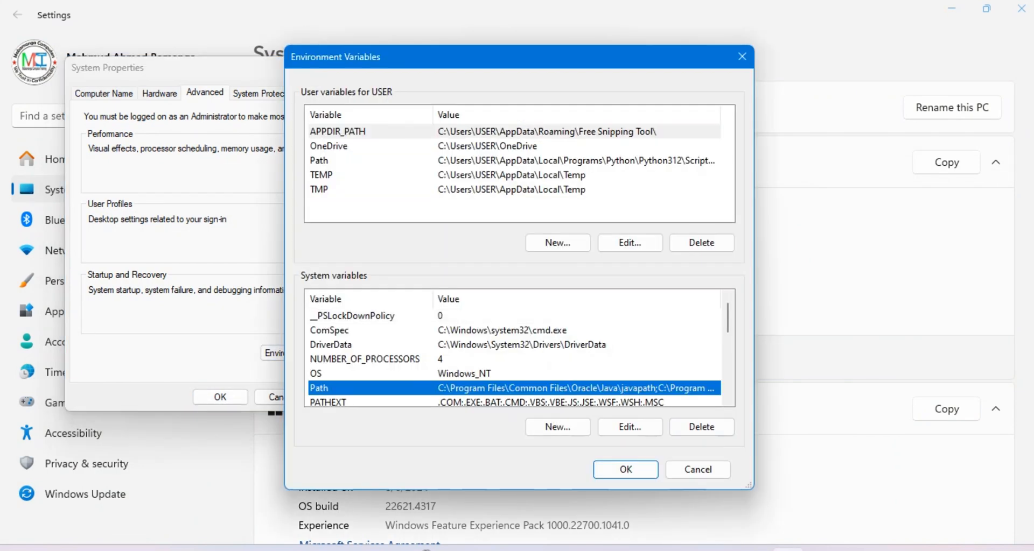
click(630, 426)
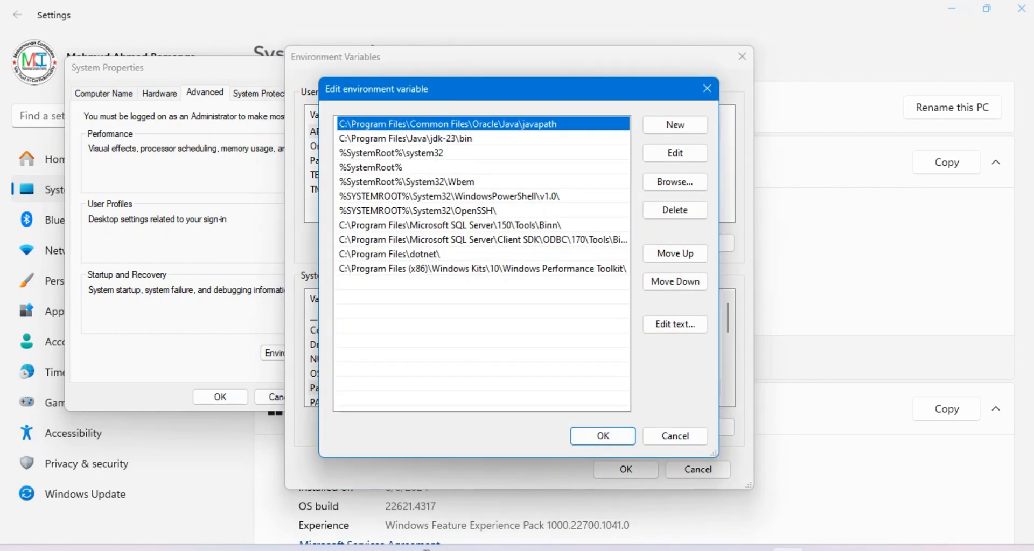
click(707, 88)
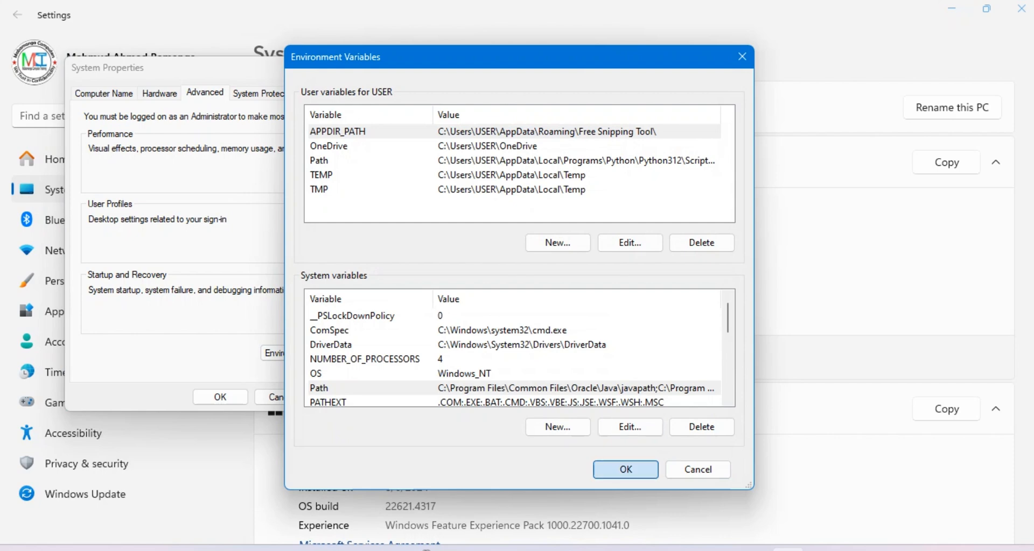
Open Command Prompt, check the installed Java version with java -version, and exit the prompt
key(super)
text(cmd)
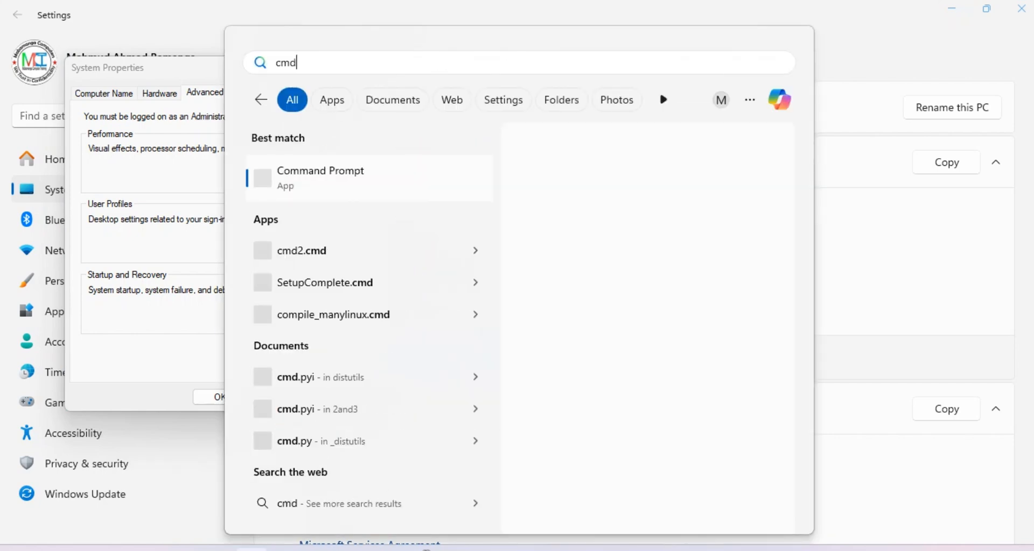
key(Escape)
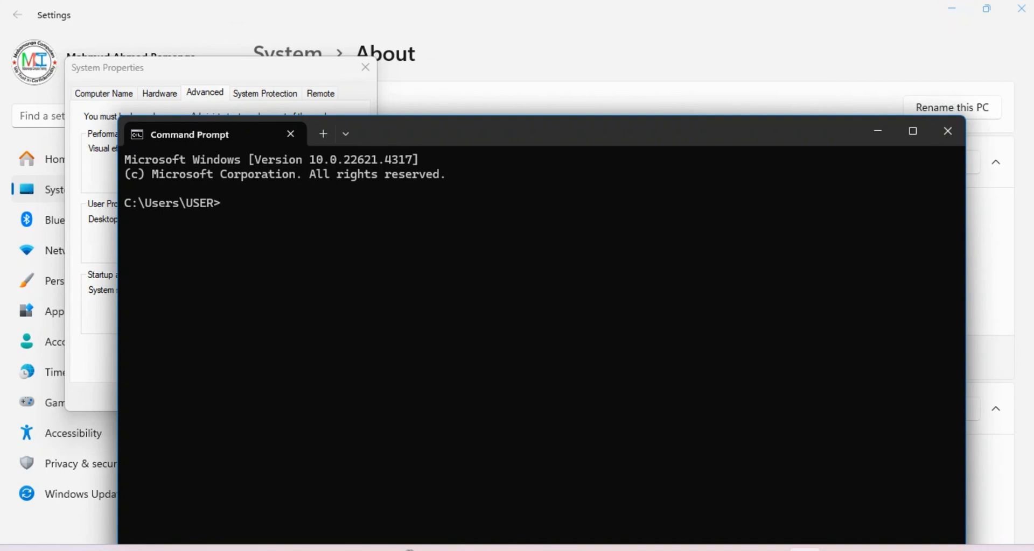
text(java -version)
key(Return)
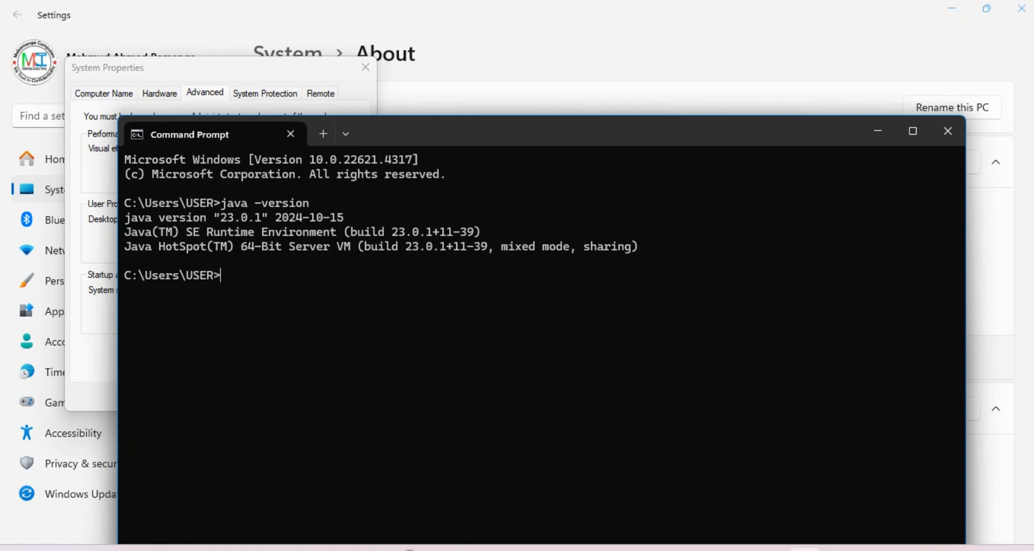
text(exit)
key(Return)
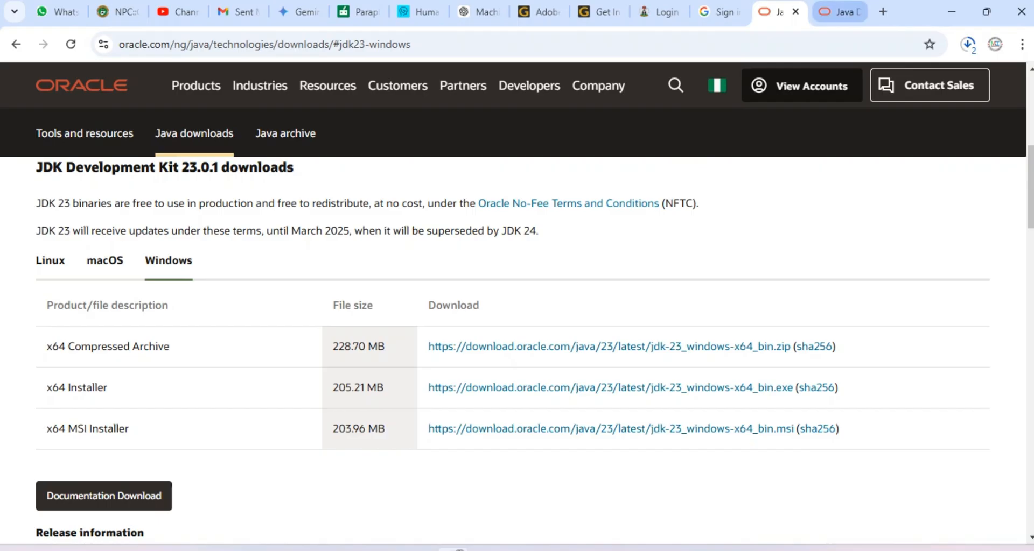
Switch to Helloworld.java in Notepad and declare the public class Helloworld with its pair of braces
key(ctrl+l)
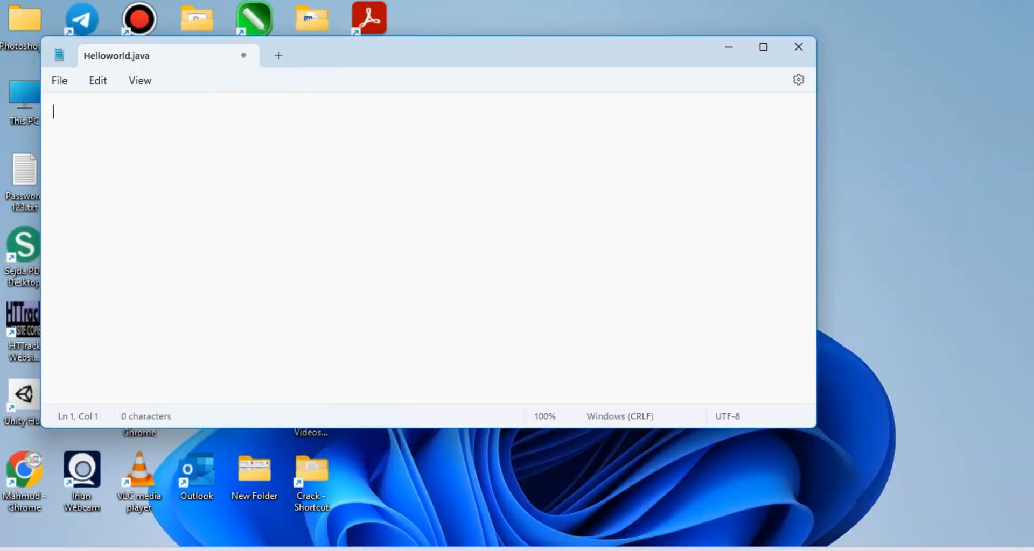
key(ctrl+s)
text(public class He)
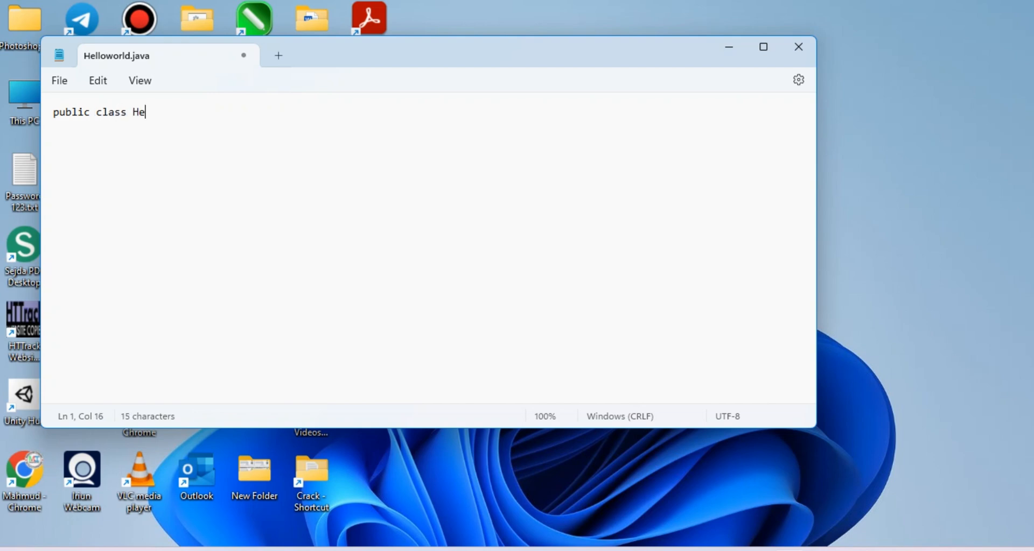
text(lloworld)
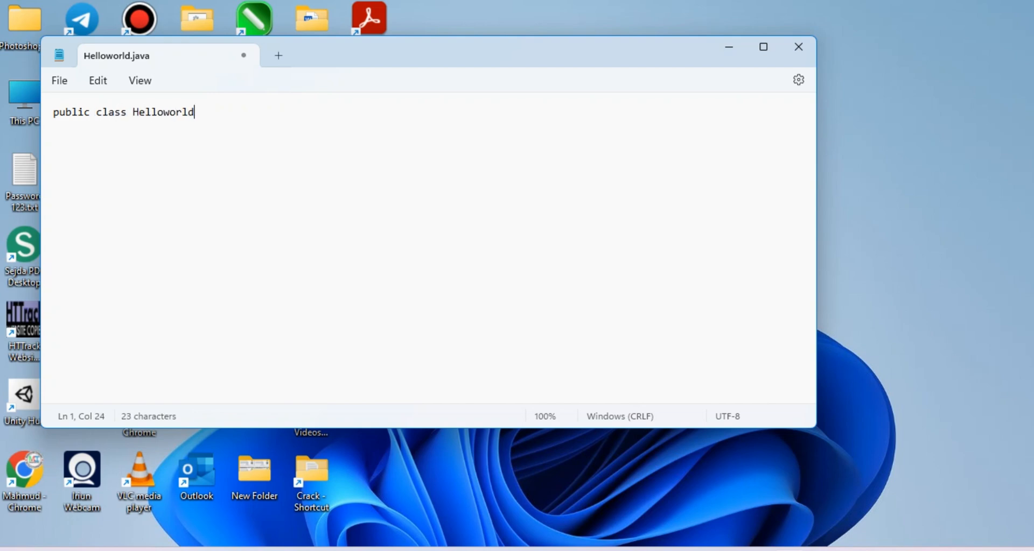
text( { })
key(Left)
key(Return)
Add an indented method public static void main(String[] args) with its braces inside the Helloworld class
key(Tab)
text(public stat)
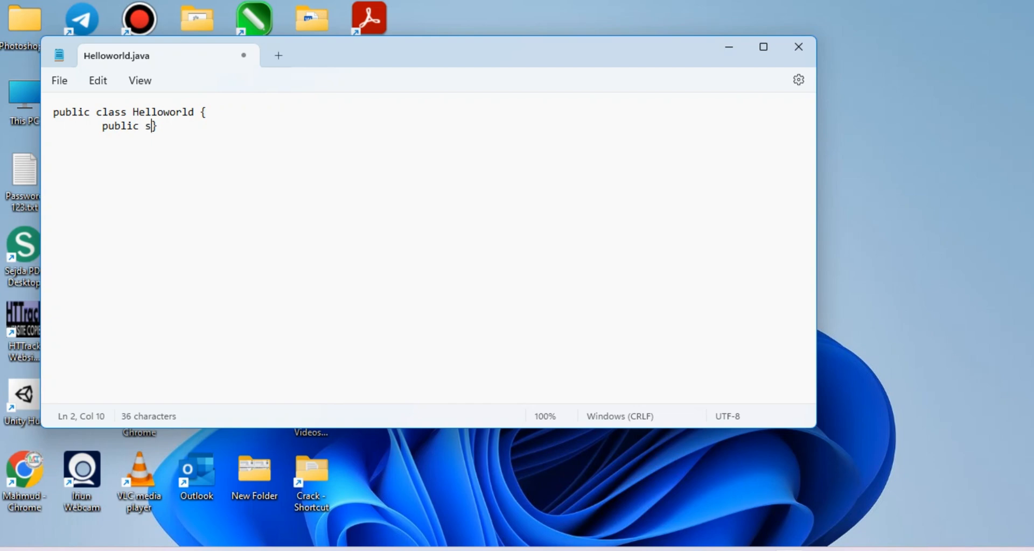
text(ic voisd)
key(BackSpace)
key(BackSpace)
text(d main )
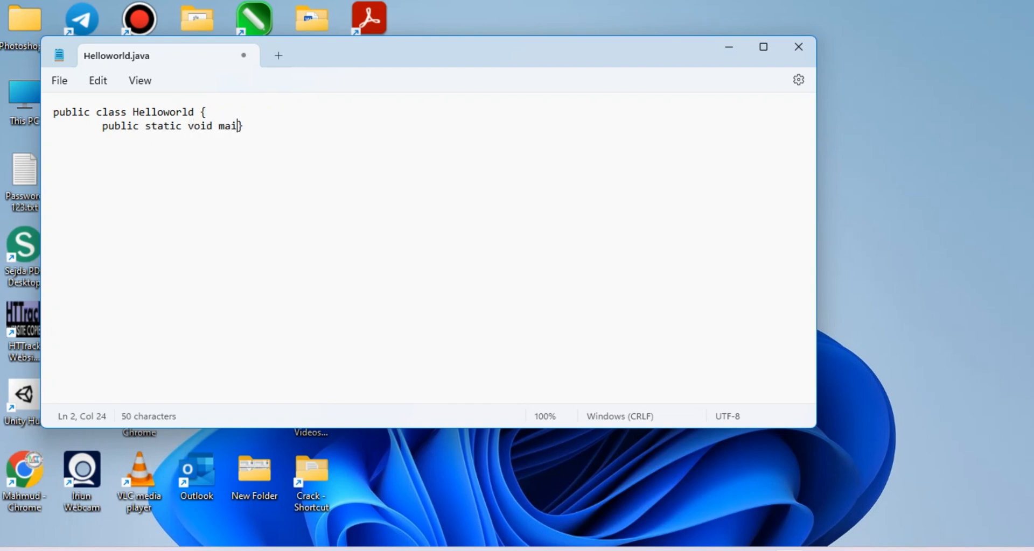
text(())
key(Left)
text(Str)
key(ctrl+Left)
key(Left)
key(BackSpace)
key(Right)
key(Right)
key(Right)
key(Right)
text(ing[] args)
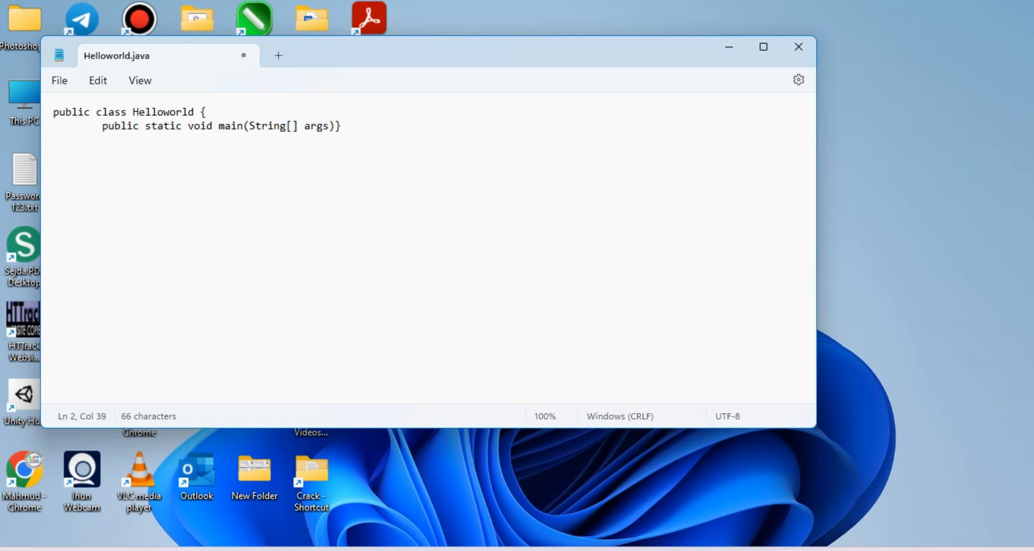
key(Right)
text({})
key(Left)
Write the indented statement System.out.println("Hello CSC211") inside the main method
key(Return)
key(Tab)
key(Tab)
text(System.)
text(out)
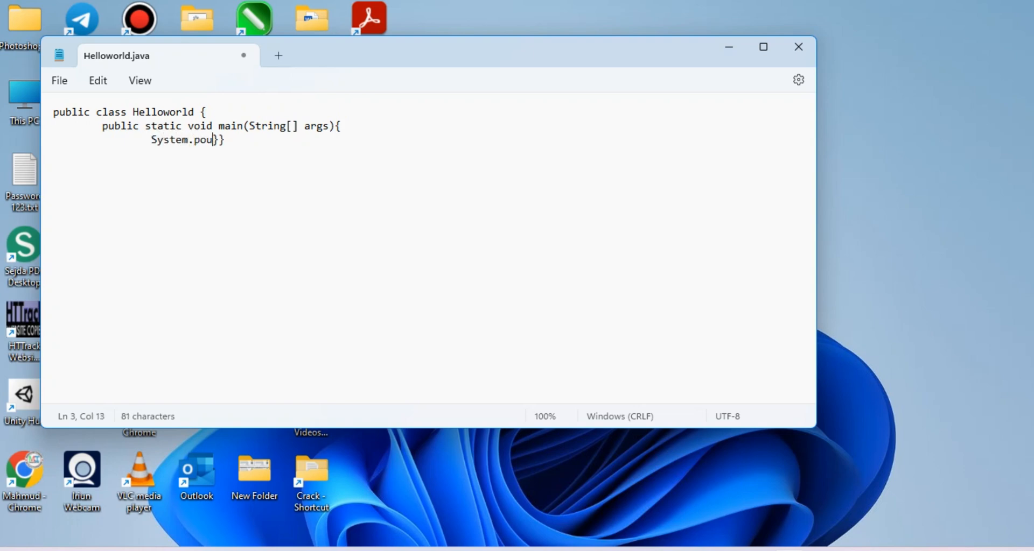
key(BackSpace)
key(BackSpace)
key(BackSpace)
text(out.print)
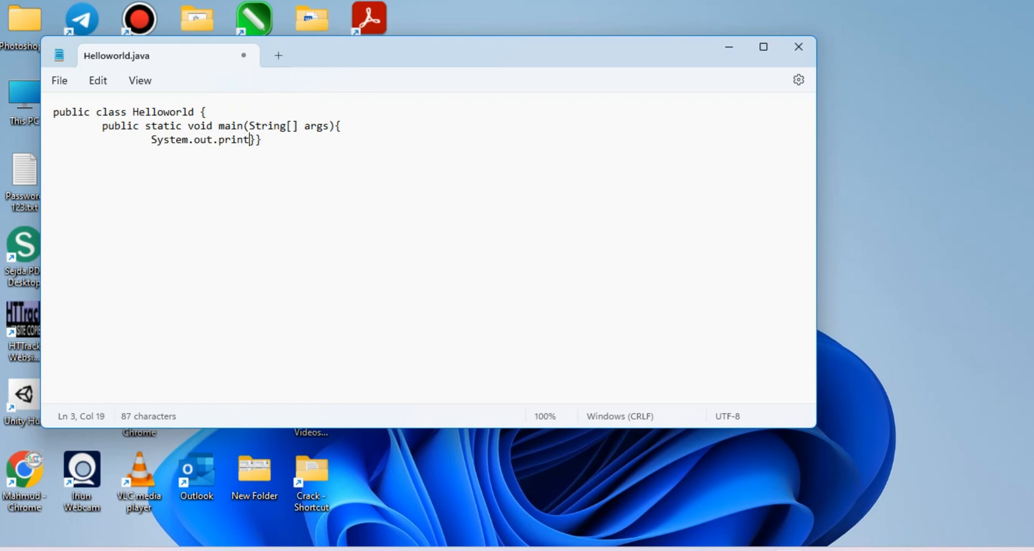
text(ln)
text(())
key(Left)
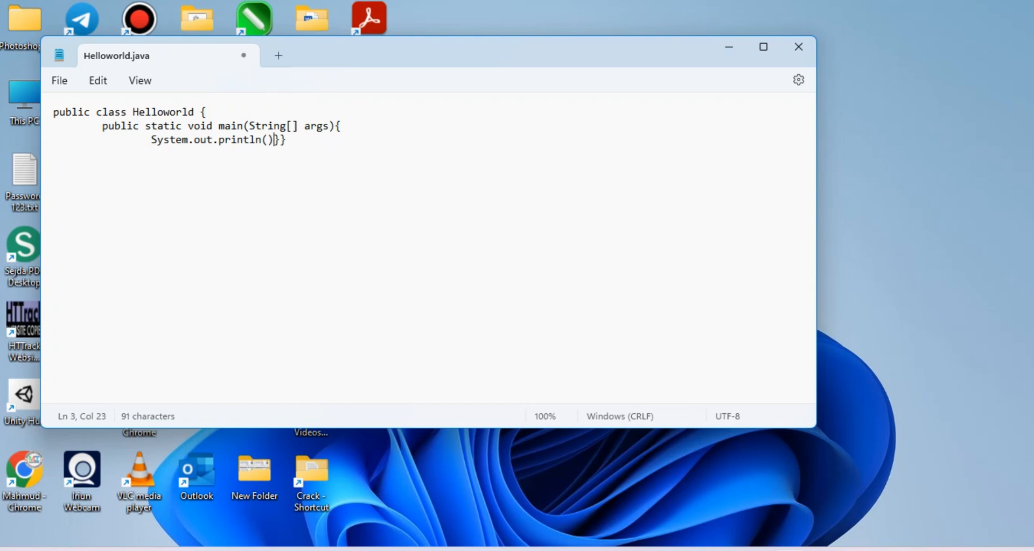
text(""Hello CSC)
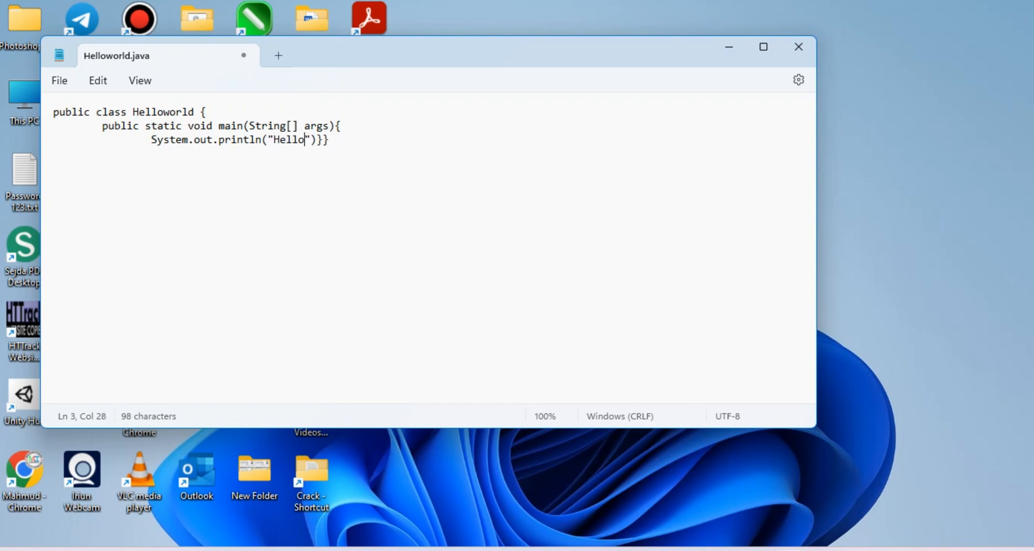
text(211)
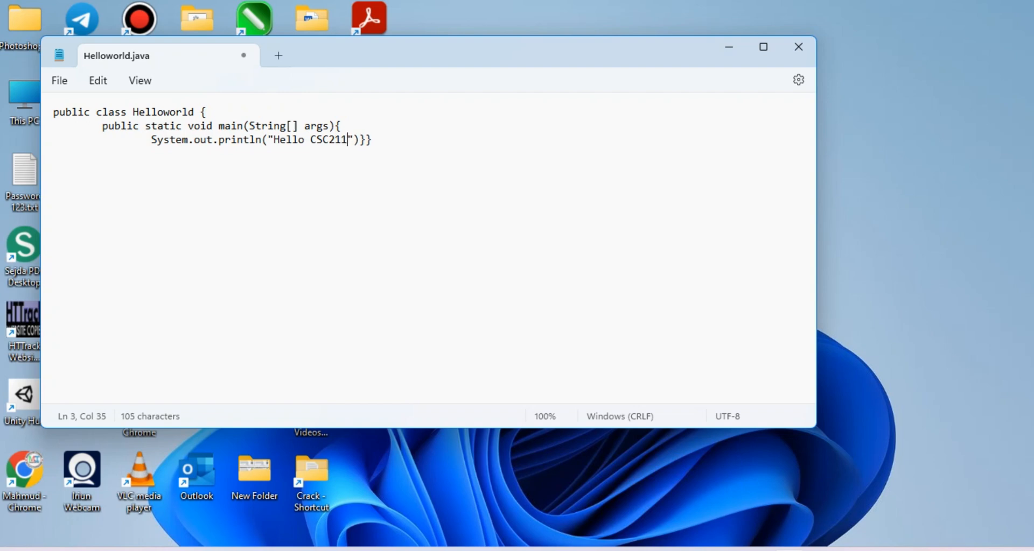
Place the closing braces of the main method and the class on their own indented lines and save Helloworld.java
key(Return)
key(Tab)
key(Tab)
key(Right)
key(Return)
key(Tab)
key(ctrl+s)
Open Command Prompt and move up two directory levels with cd.. to the root of drive C
key(super)
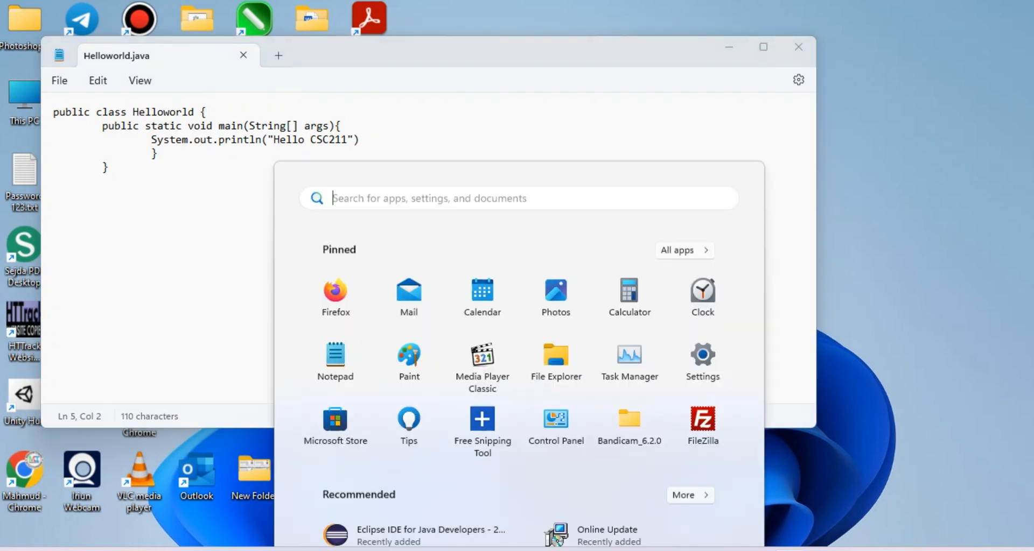
text(cmd)
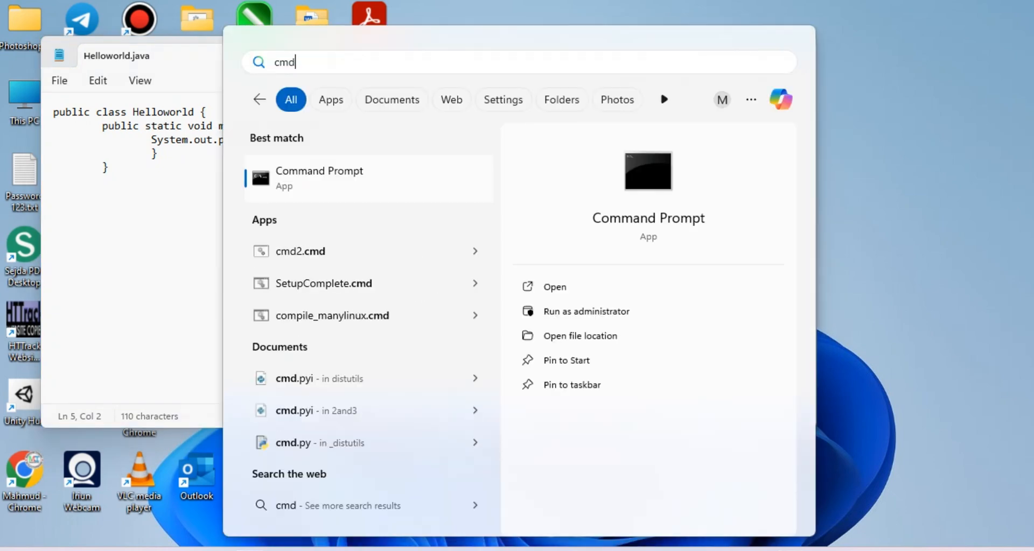
key(Return)
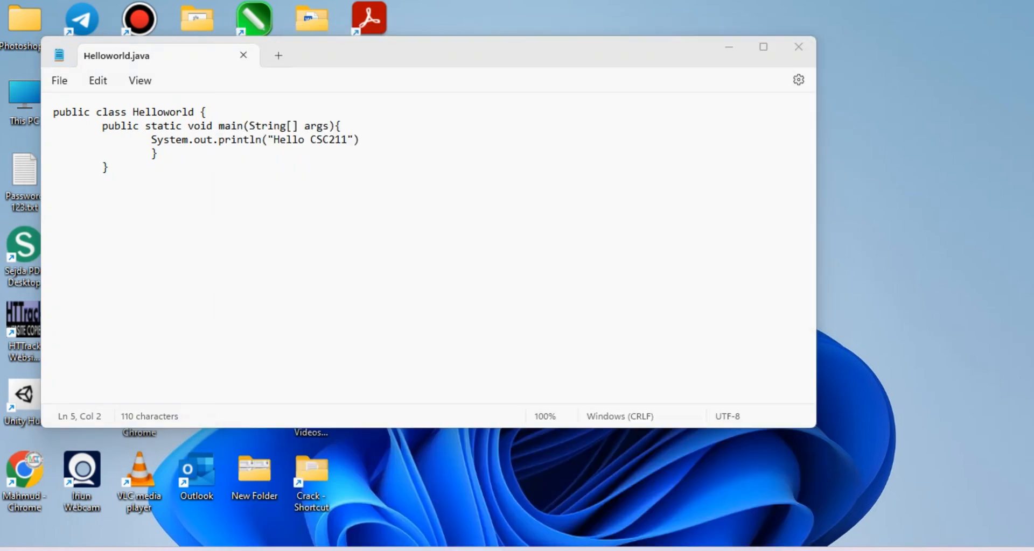
text(cd..)
key(Return)
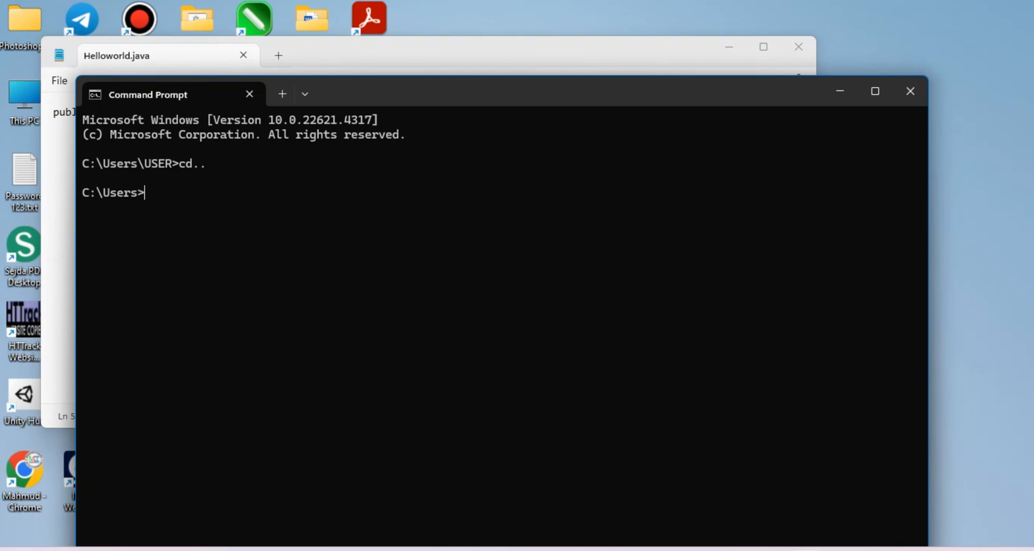
text(cd..)
key(Return)
Try to run Helloworld.java with the java command from the root of drive C
text(java Hello)
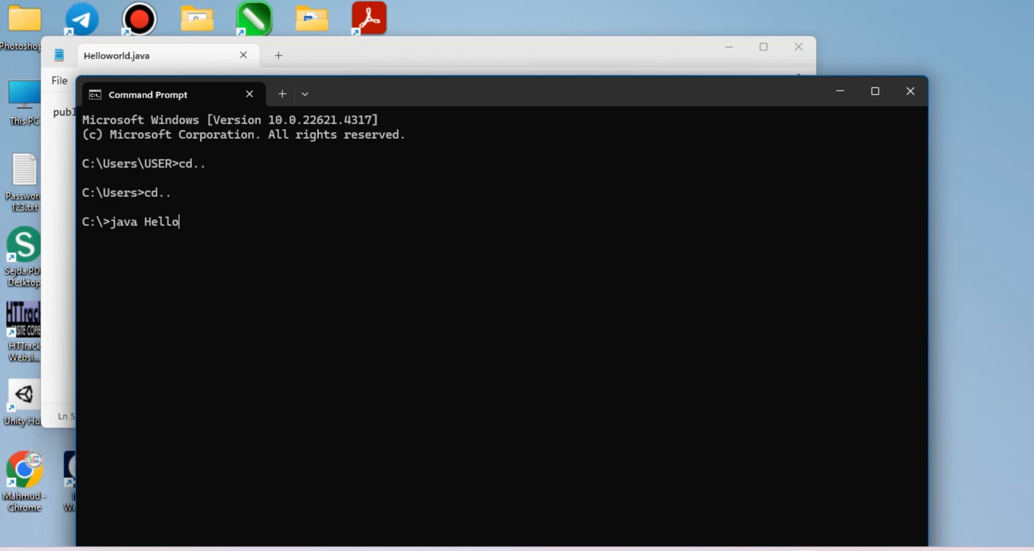
text(world.)
text(java)
key(Return)
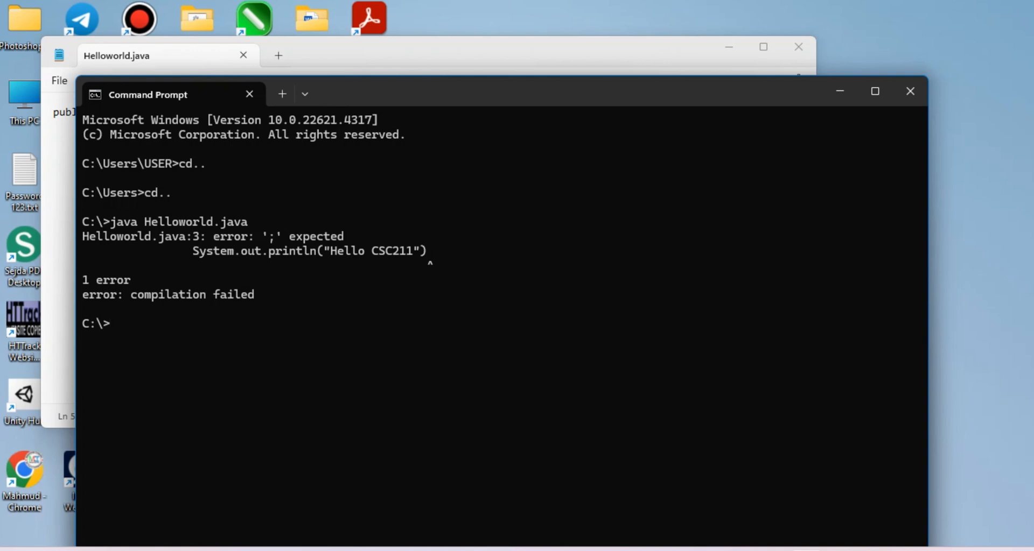
Switch to Notepad and end the println statement in Helloworld.java with a semicolon
double_click(271, 237)
key(alt+Tab)
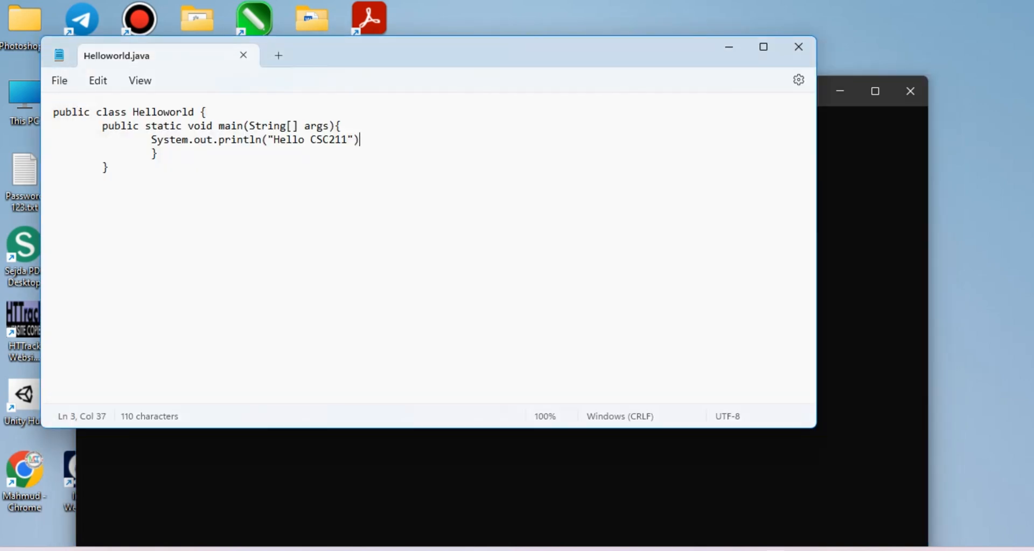
text(;)
Switch to Command Prompt, run java Helloworld.java again and exit the console
key(alt+Tab)
key(Up)
key(Return)
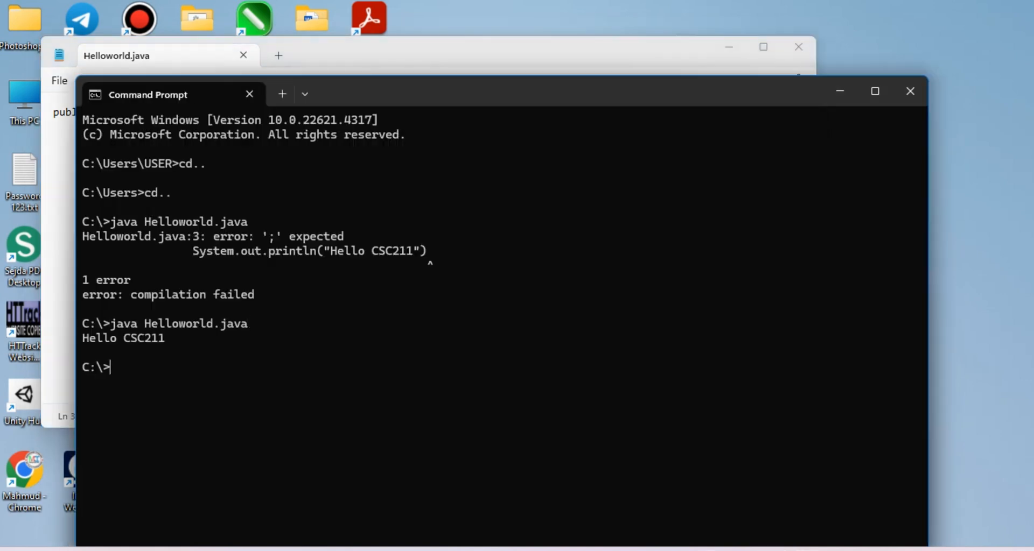
text(exit)
key(Return)
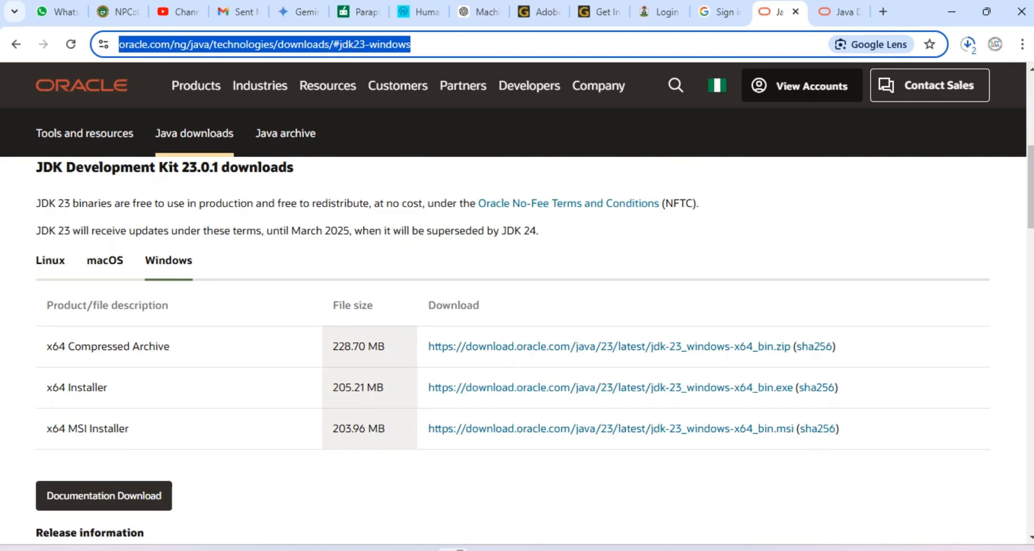
Search Google for "eclipse download for java" in the Chrome browser
text(ec)
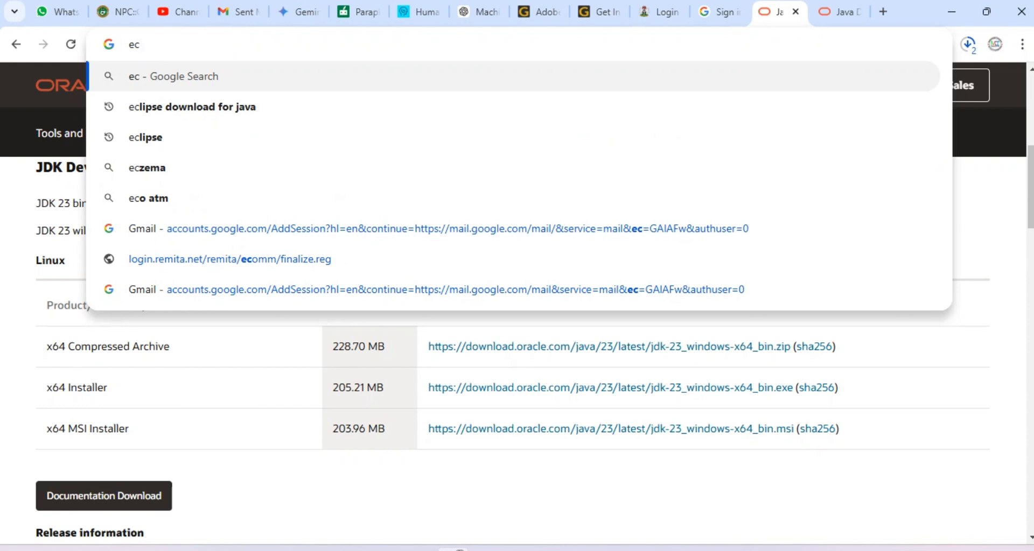
key(Down)
key(Return)
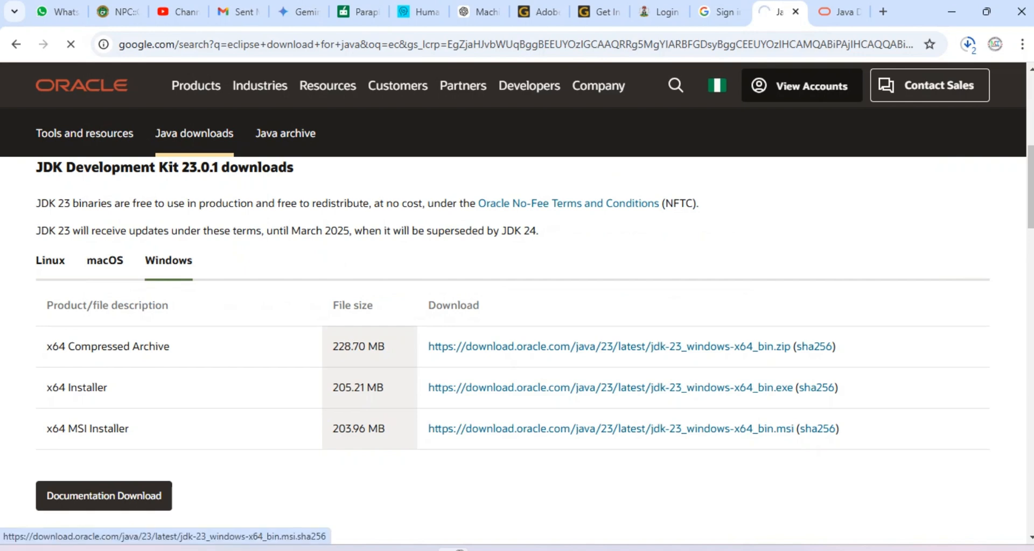
click(938, 2)
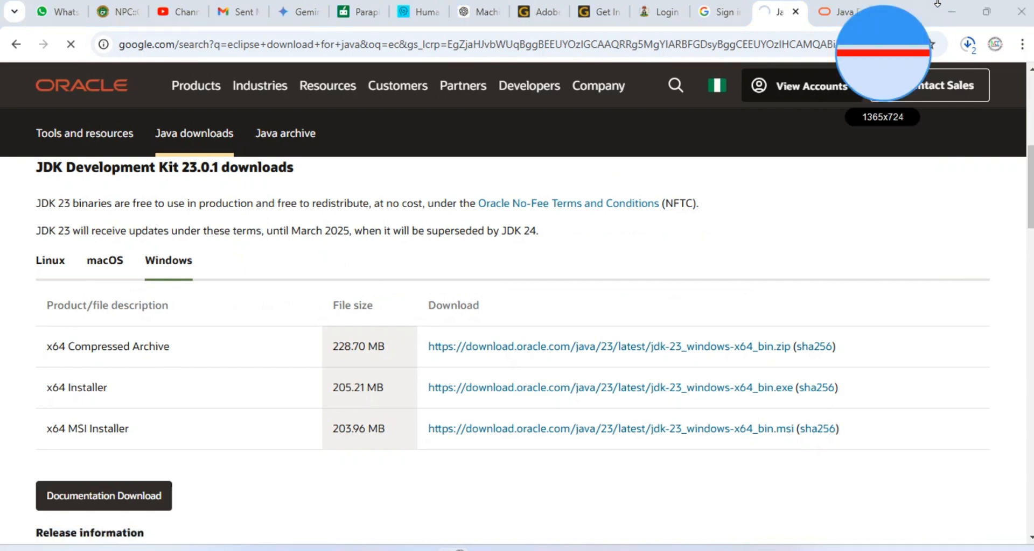
click(938, 4)
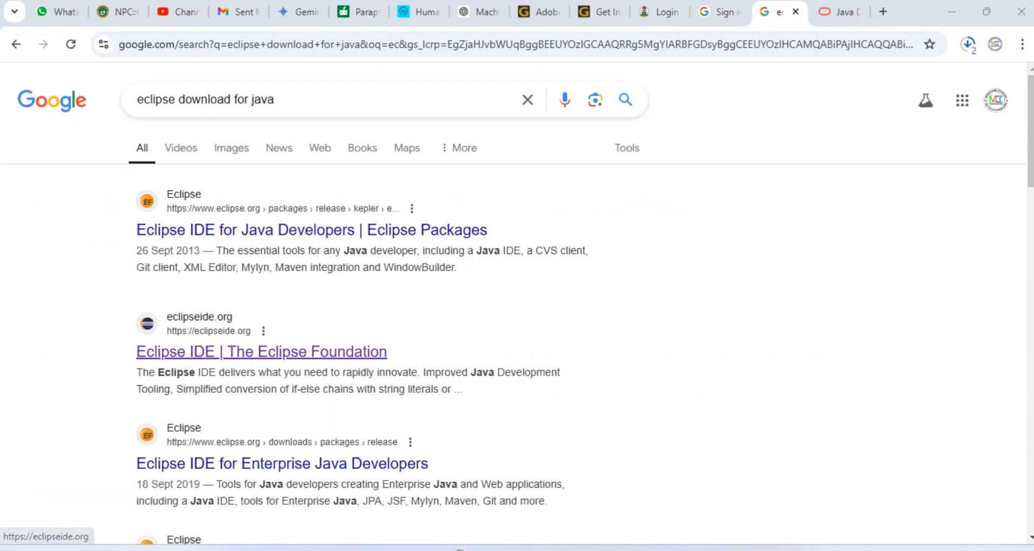
Download the Eclipse Installer 2024-09 for Windows x86_64 from the Eclipse IDE website
click(261, 352)
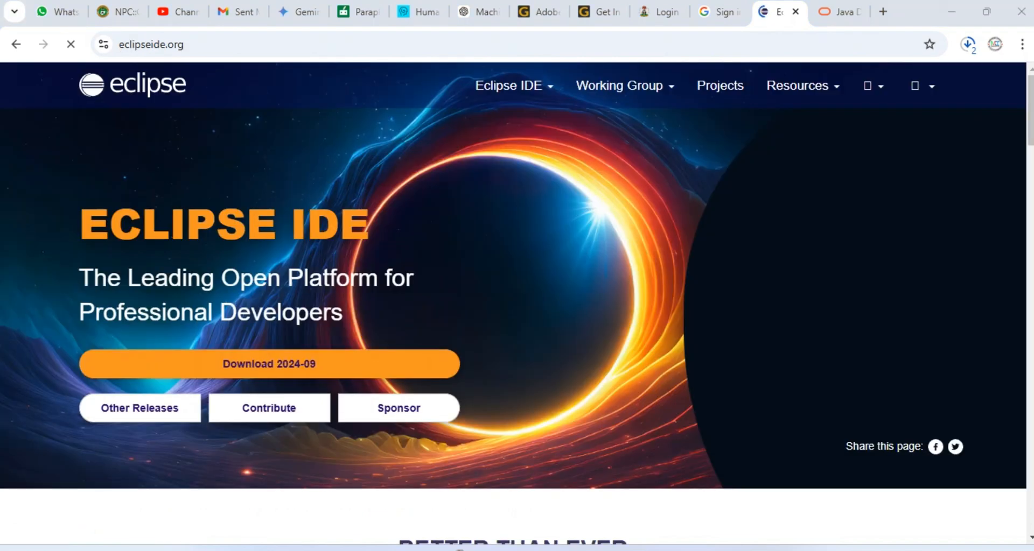
click(269, 364)
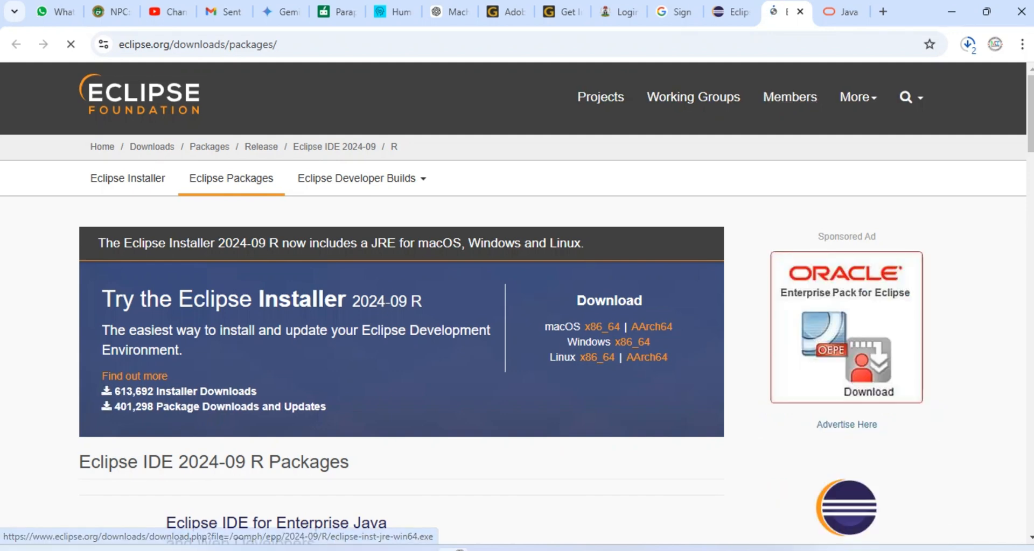
click(967, 44)
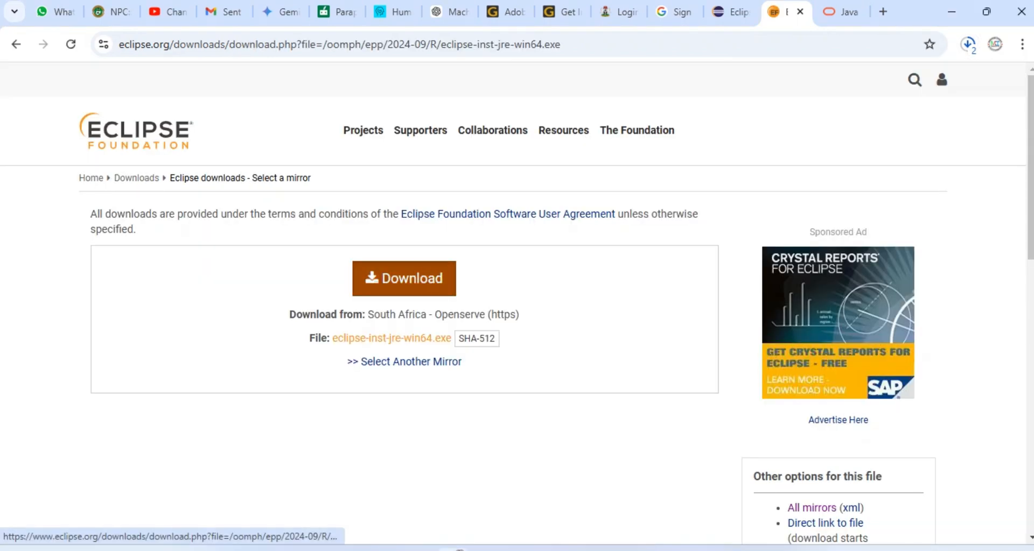
click(403, 278)
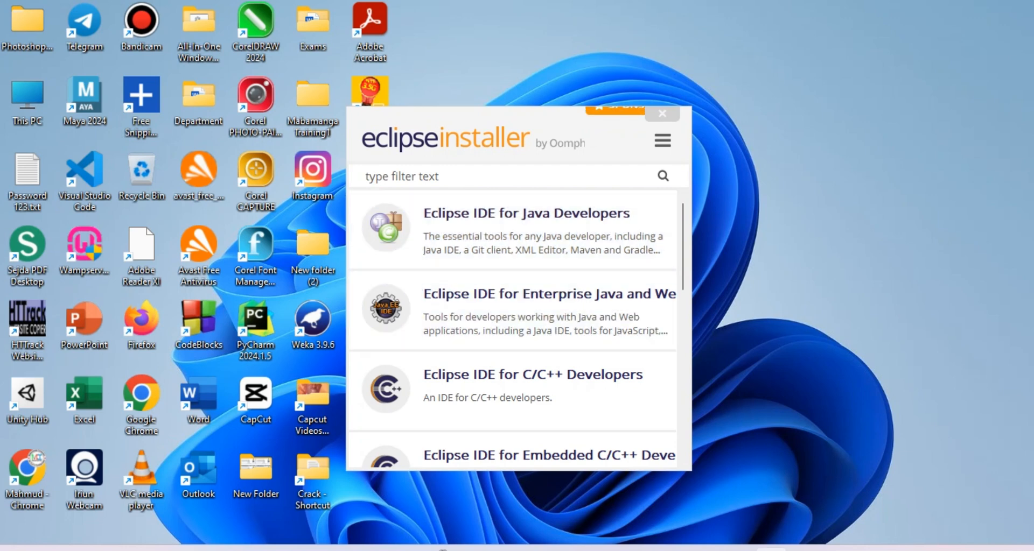
Install Eclipse IDE for Java Developers with the jdk-23 VM and default folder, accepting the Eclipse Foundation Software User Agreement
click(526, 213)
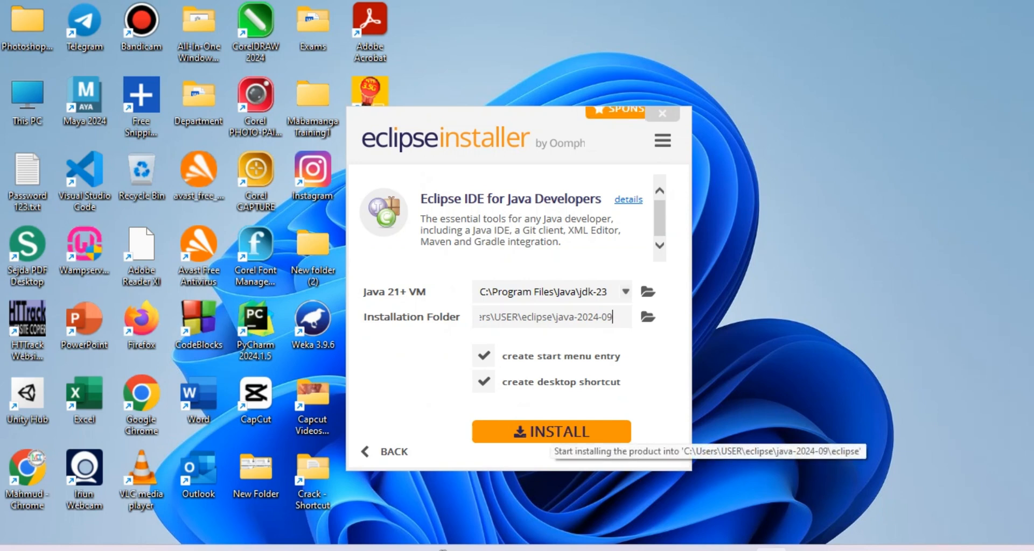
click(553, 433)
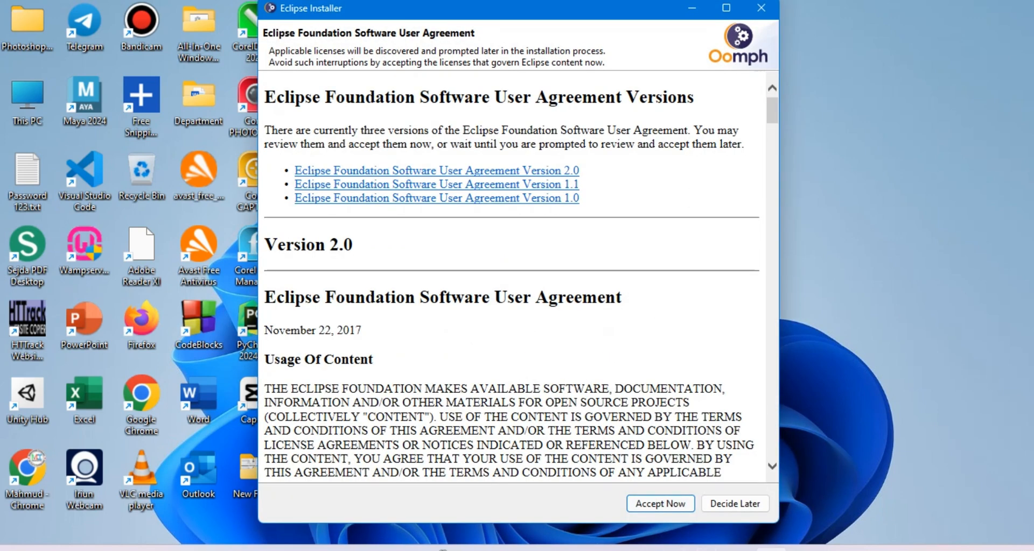
click(660, 503)
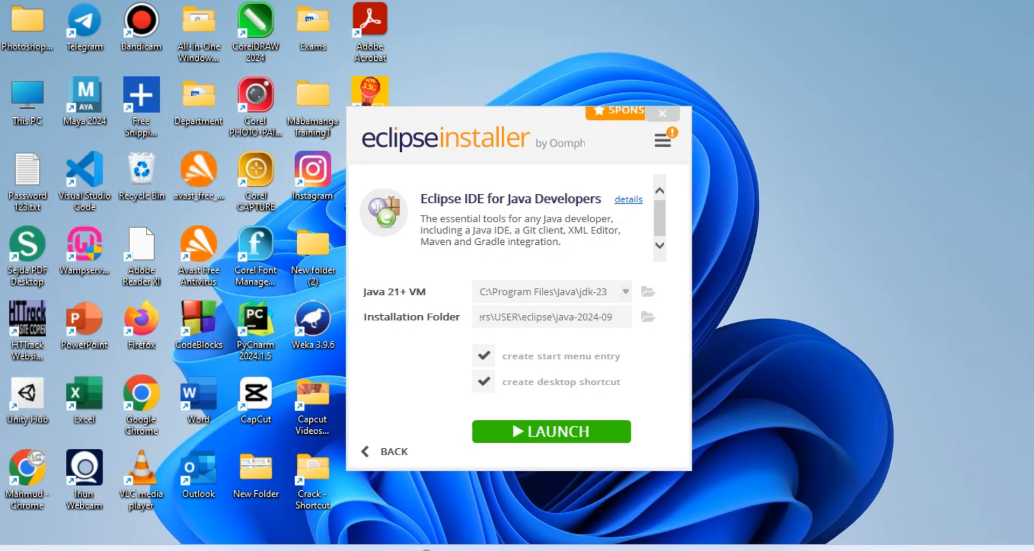
Launch Eclipse with C:\Users\USER\eclipse-workspace as the default workspace and suppress the workspace prompt
key(Return)
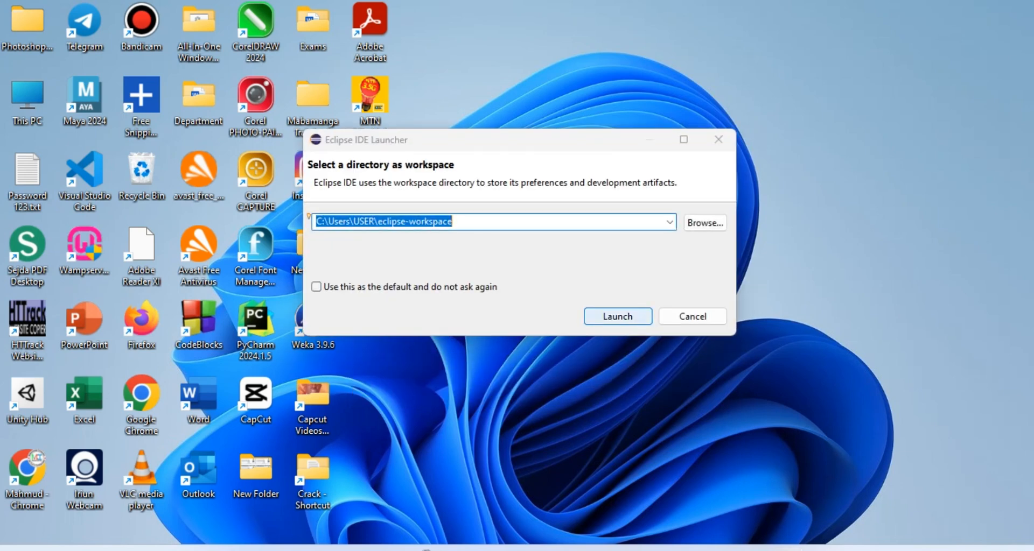
click(315, 287)
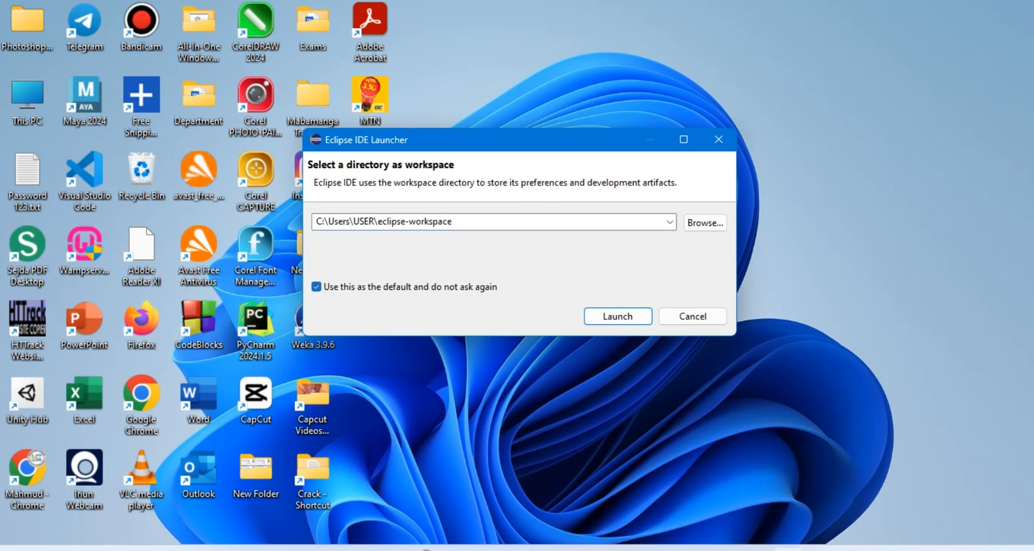
click(617, 316)
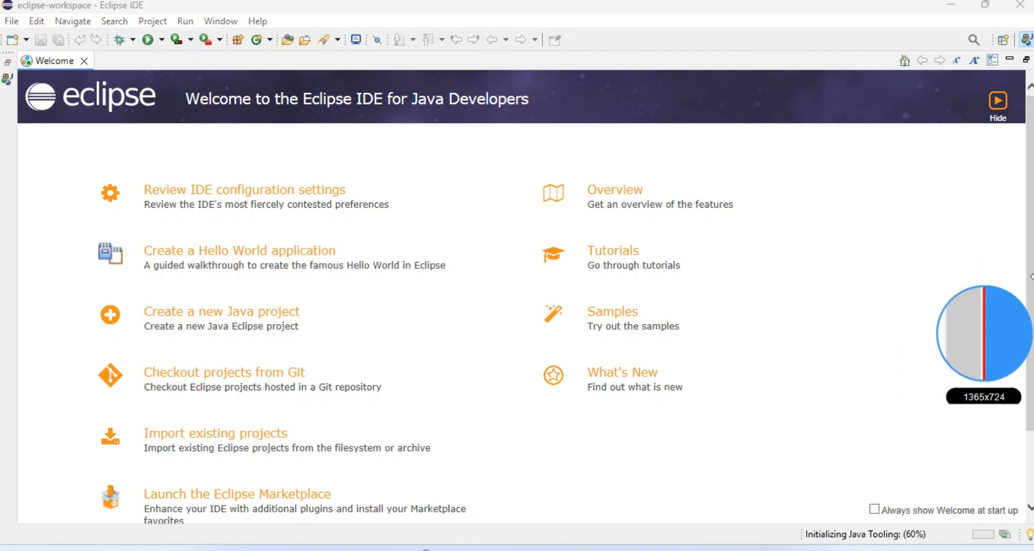
Close the Welcome page and create a Java project named HelloWorld with the default settings
scroll(539, 296, down, 2)
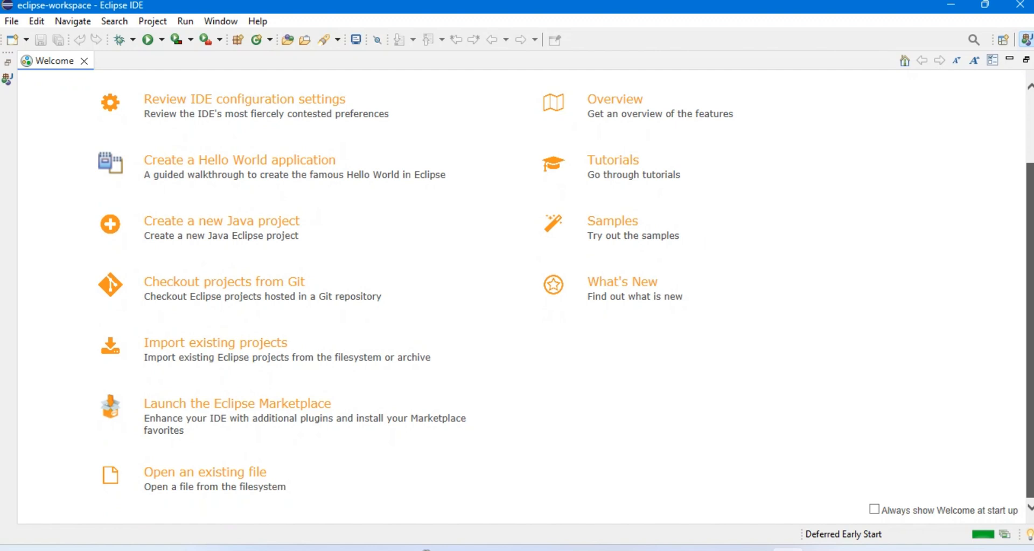
click(84, 61)
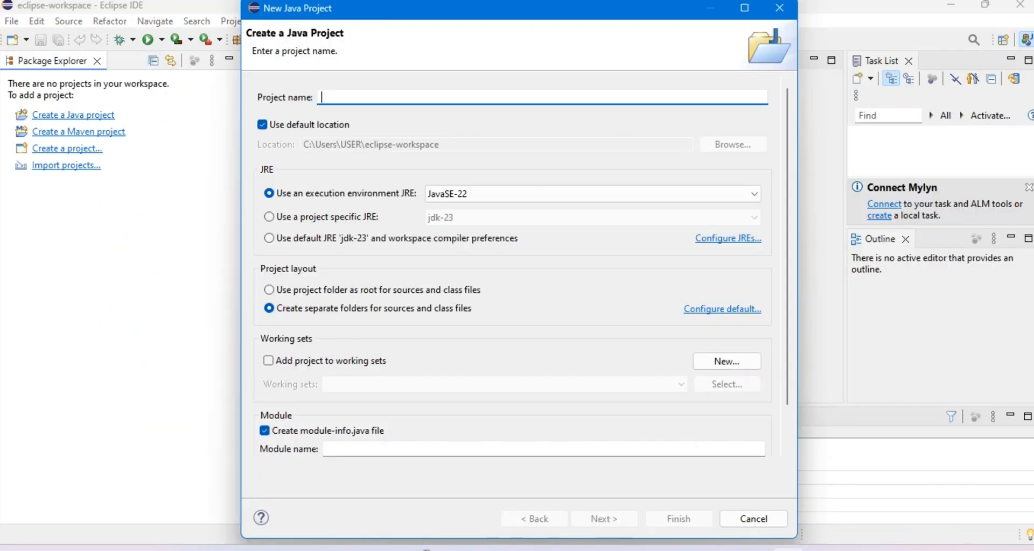
text(Hello)
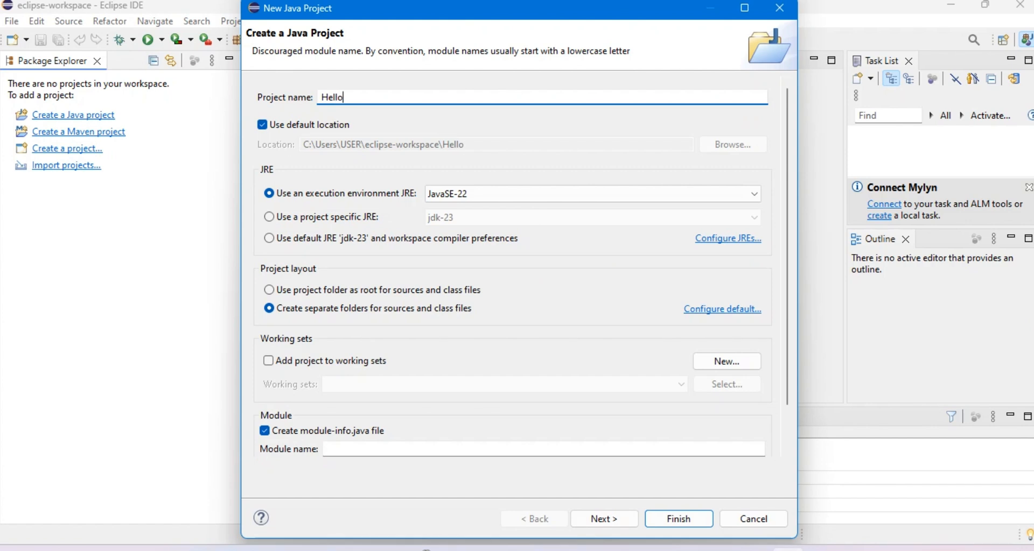
text(World)
key(Return)
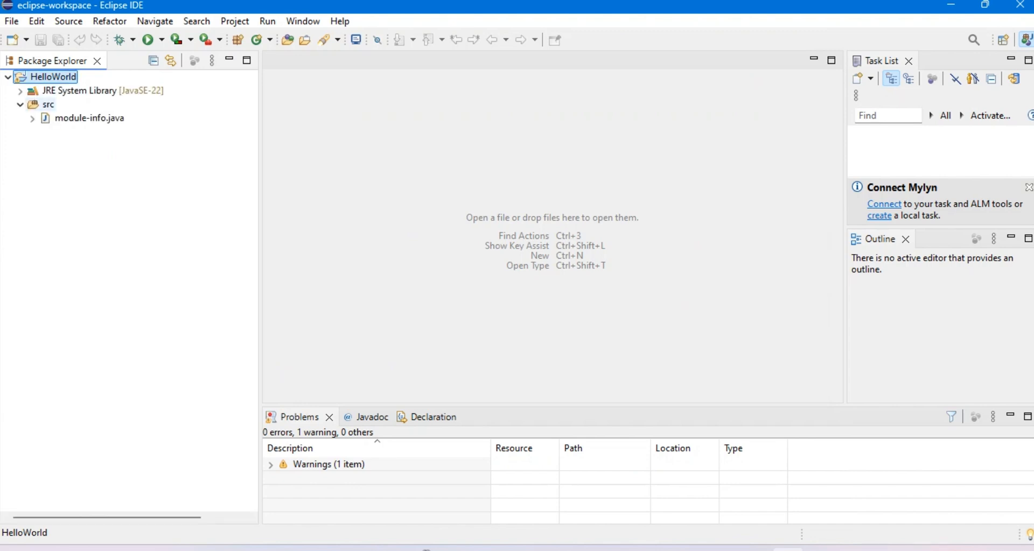
Create a public class Helloworld in package Helloworld under the src folder, including the public static void main(String[] args) stub
right_click(48, 104)
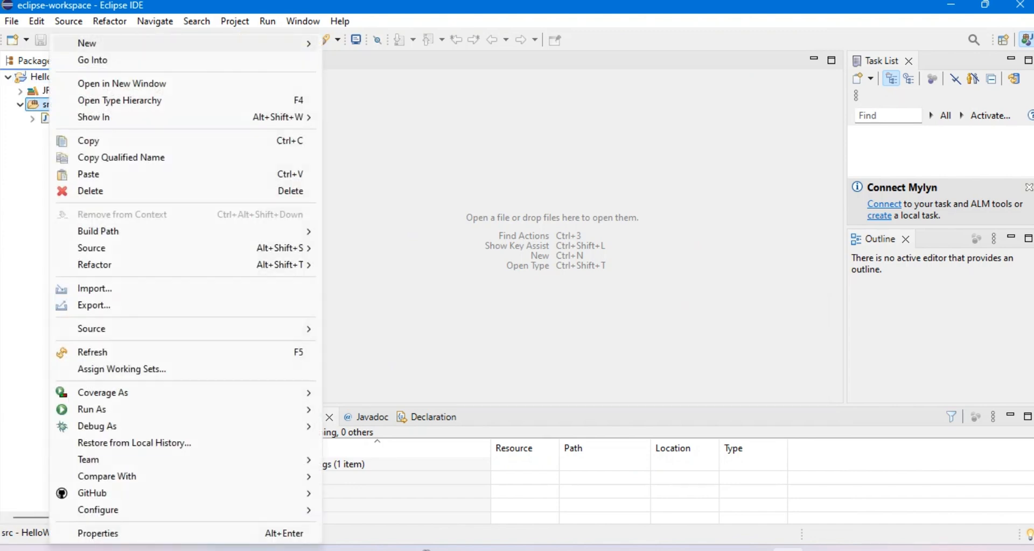
mouse_move(188, 43)
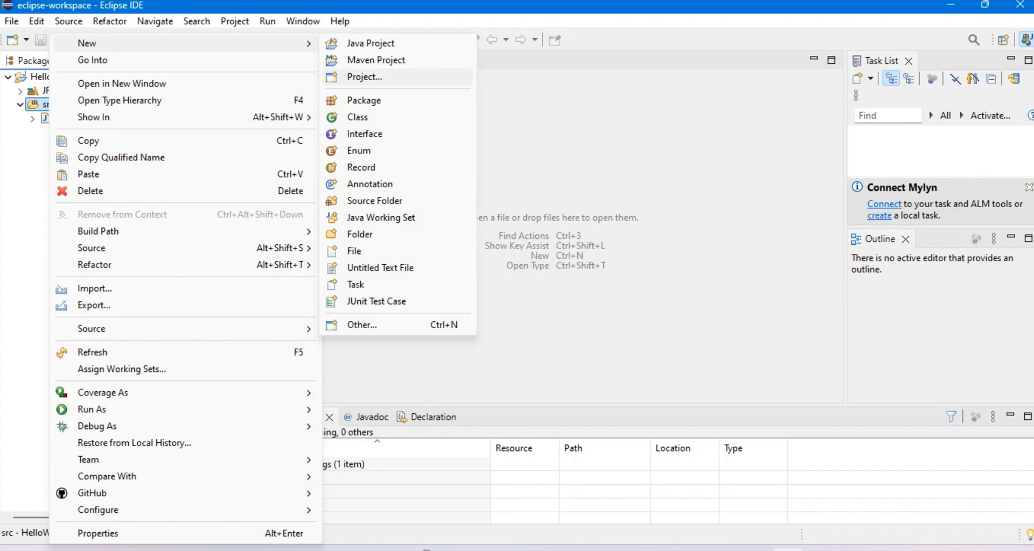
click(358, 117)
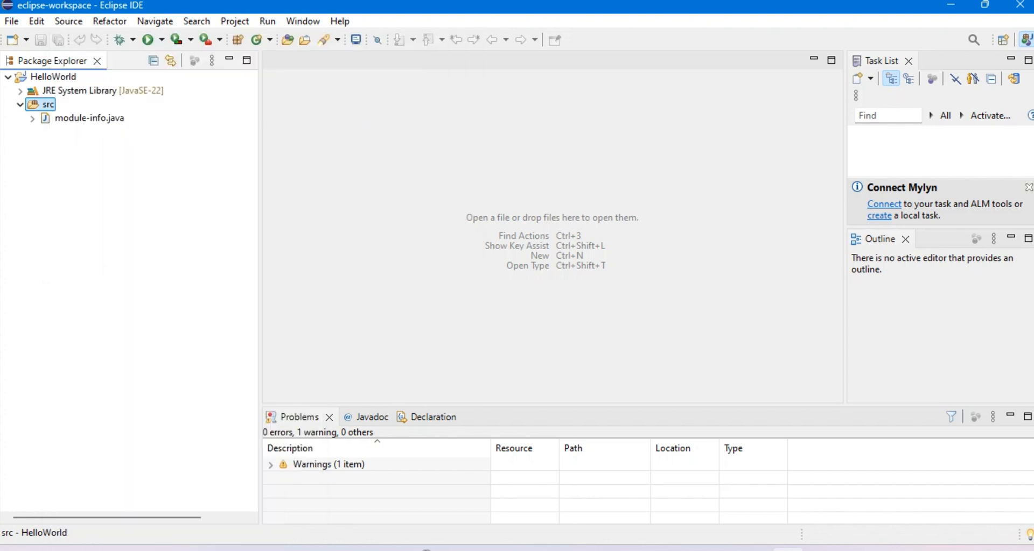
text(He)
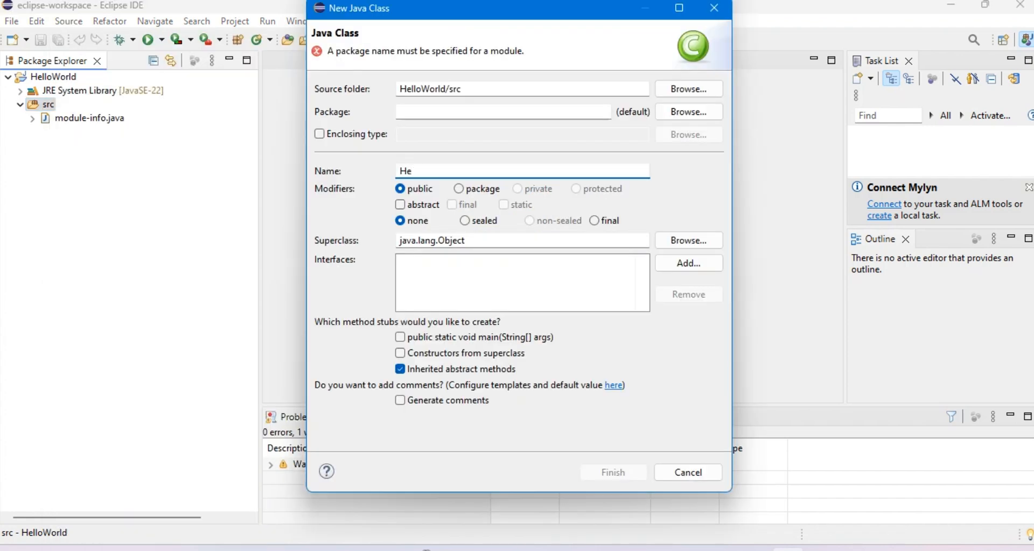
text(lloworld)
click(400, 338)
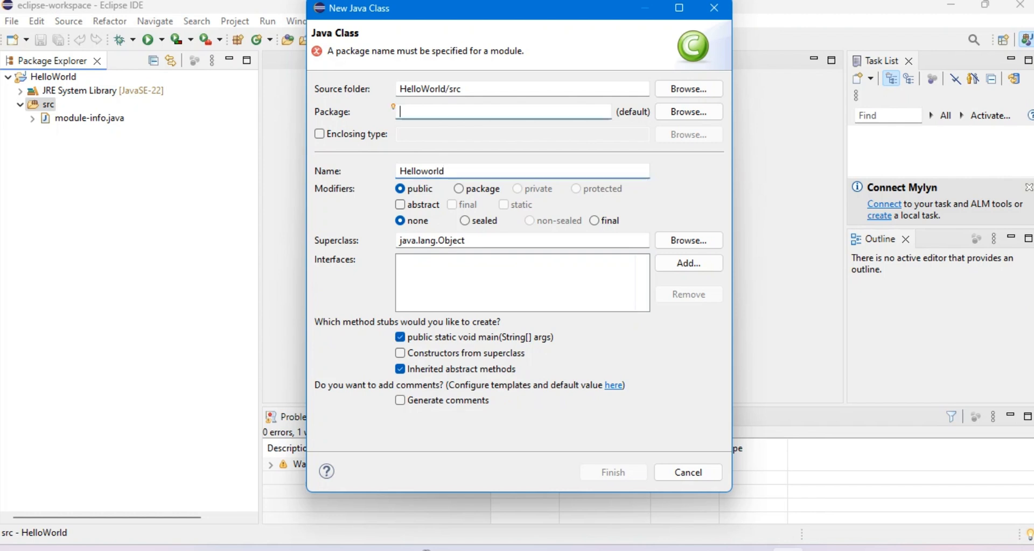
text(Hello)
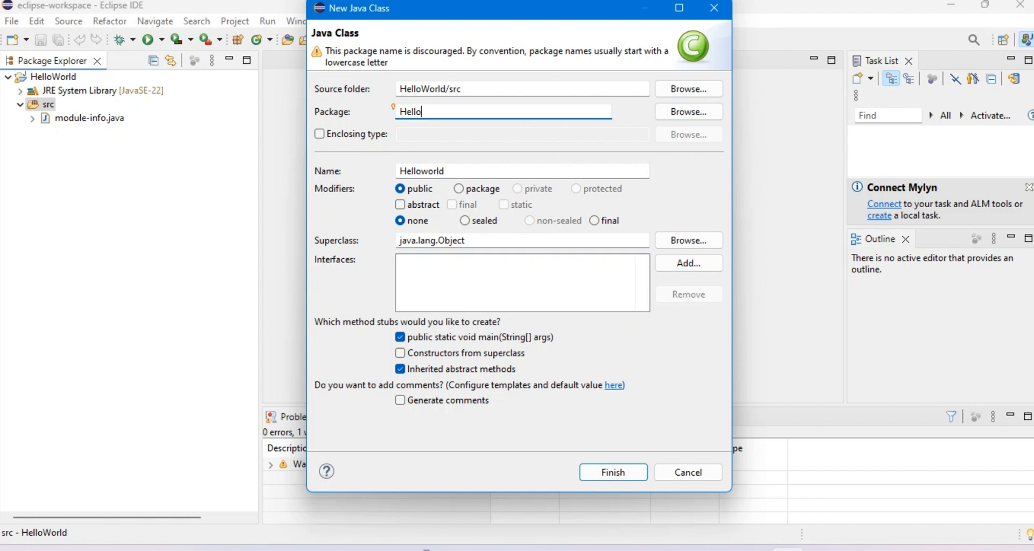
text(world)
key(Return)
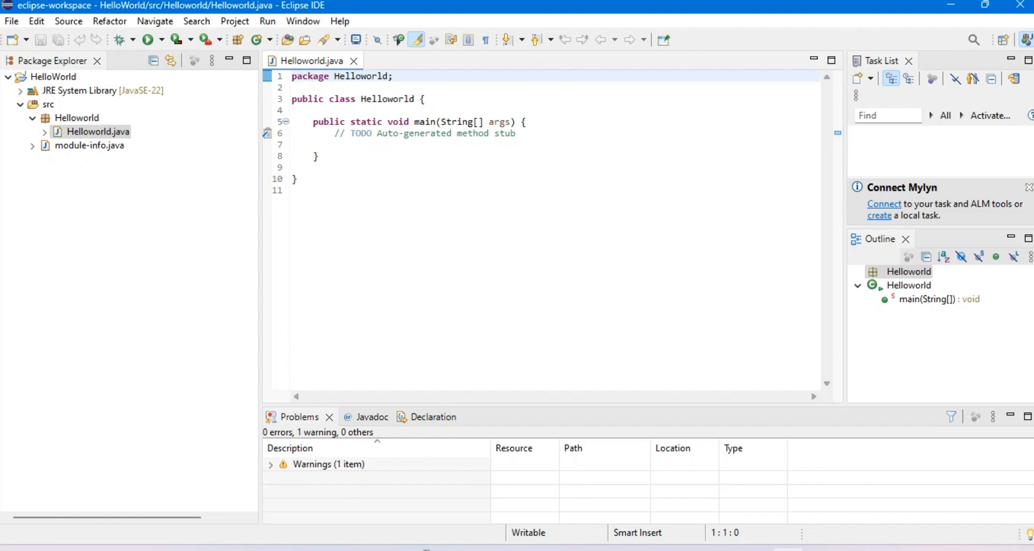
Add the statement System.out.println("Hello CSC211") on a new line below the TODO comment in the main method
key(shift+End)
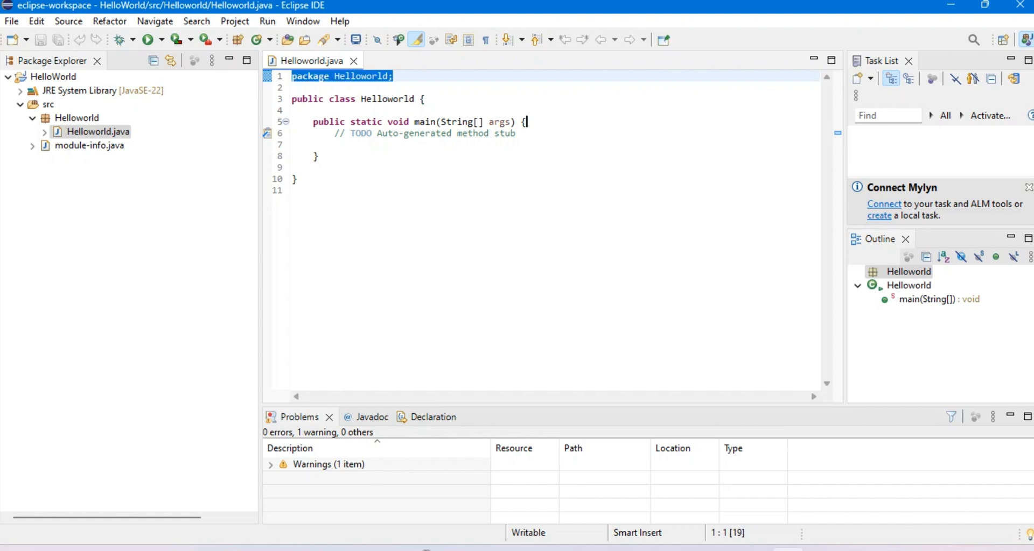
click(519, 133)
key(Return)
text(Sy)
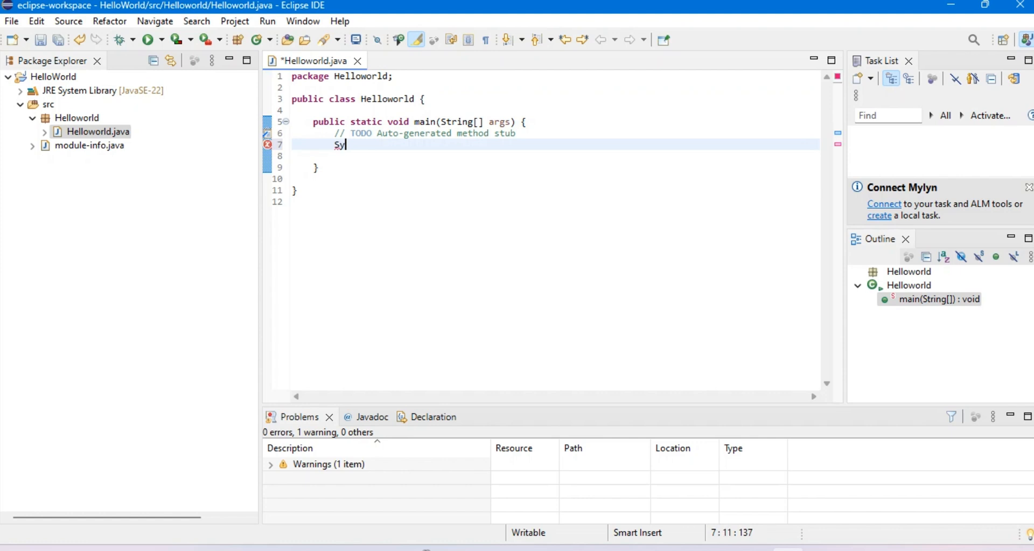
text(stem.)
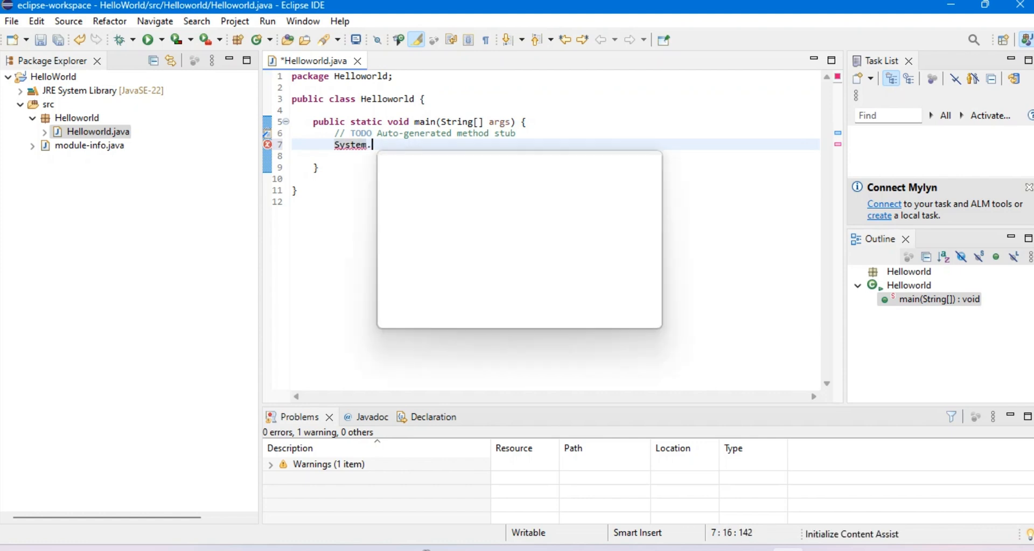
text(out.)
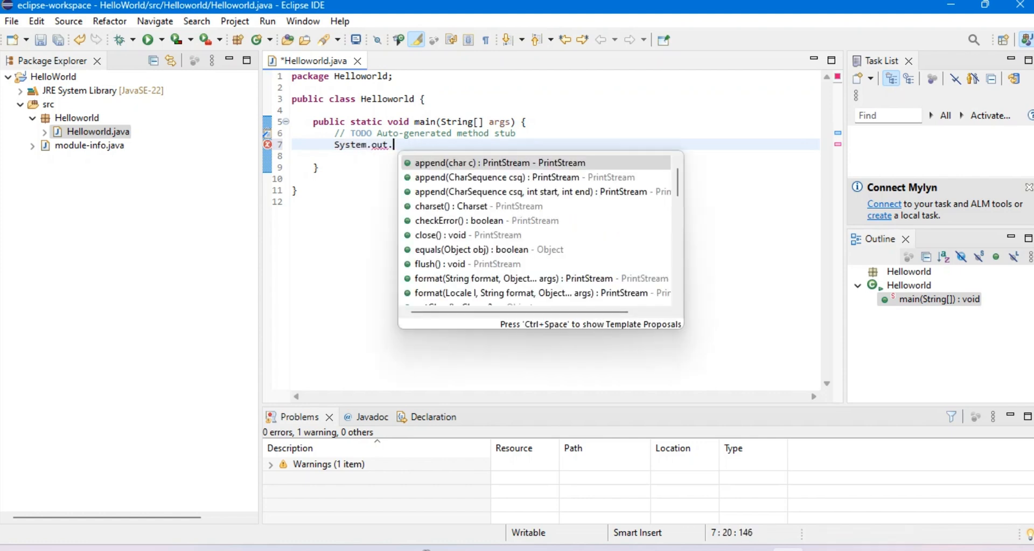
text(print)
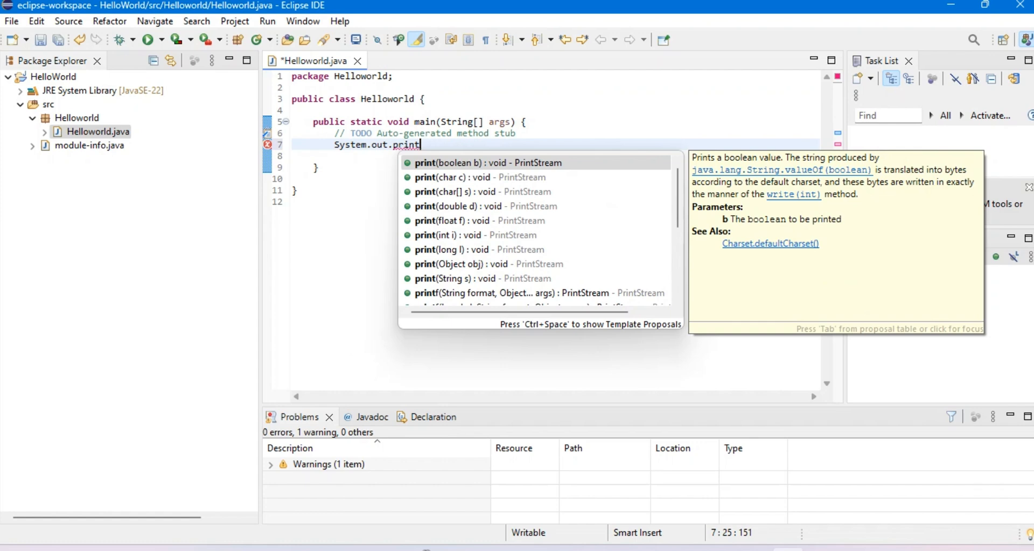
text(ln()
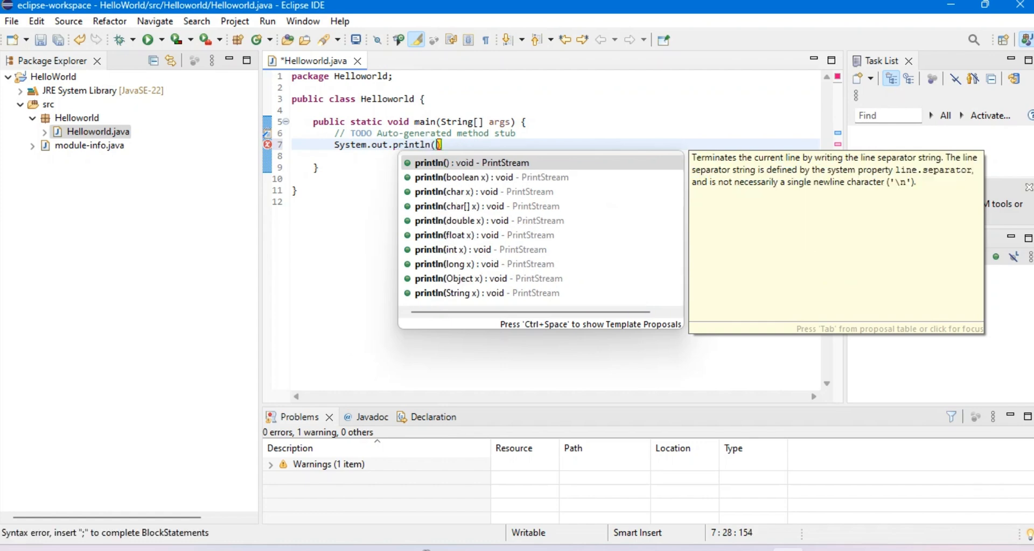
key(Escape)
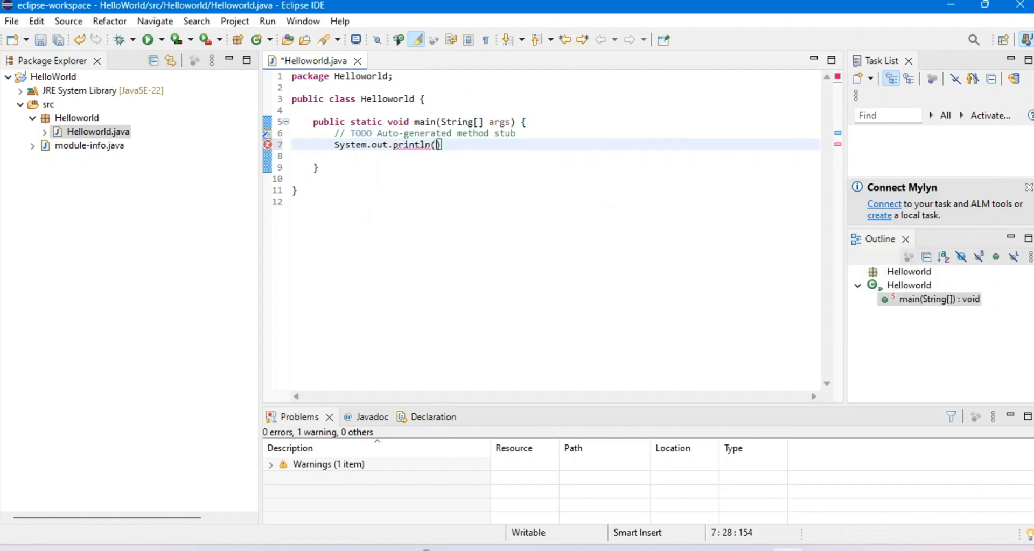
text("Hello W)
key(BackSpace)
text(CSC211)
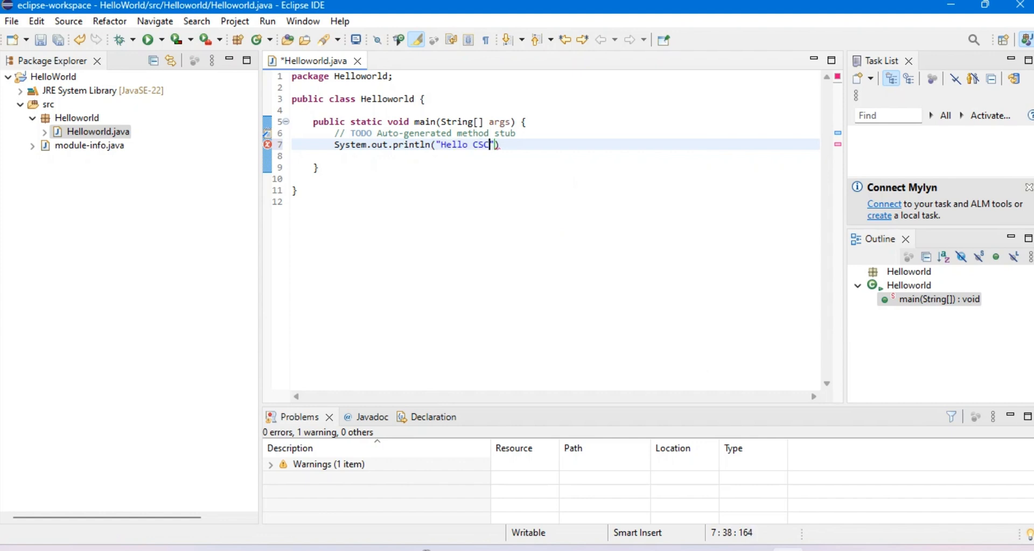
Save Helloworld.java and try to run it, proceeding with the launch despite the errors in the project
key(ctrl+s)
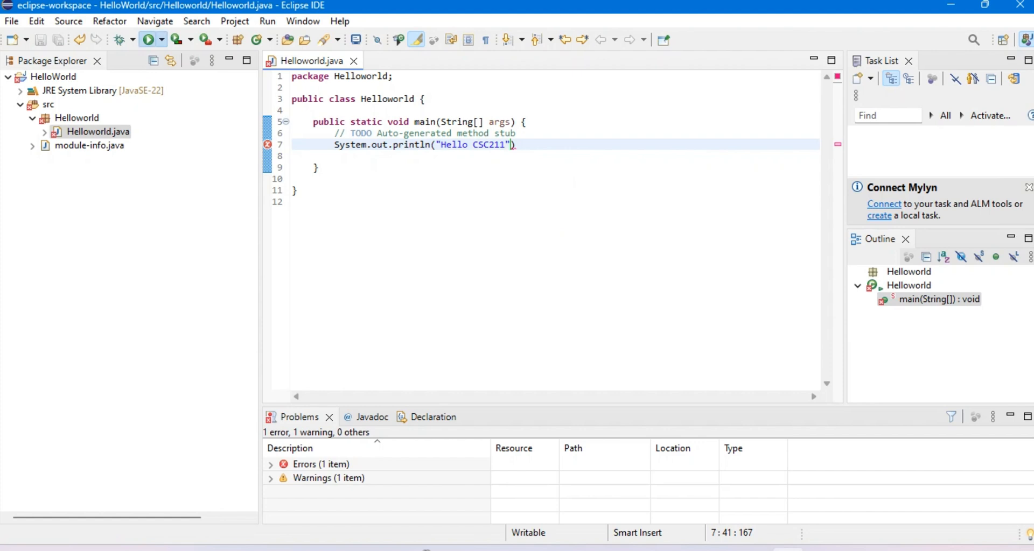
click(147, 39)
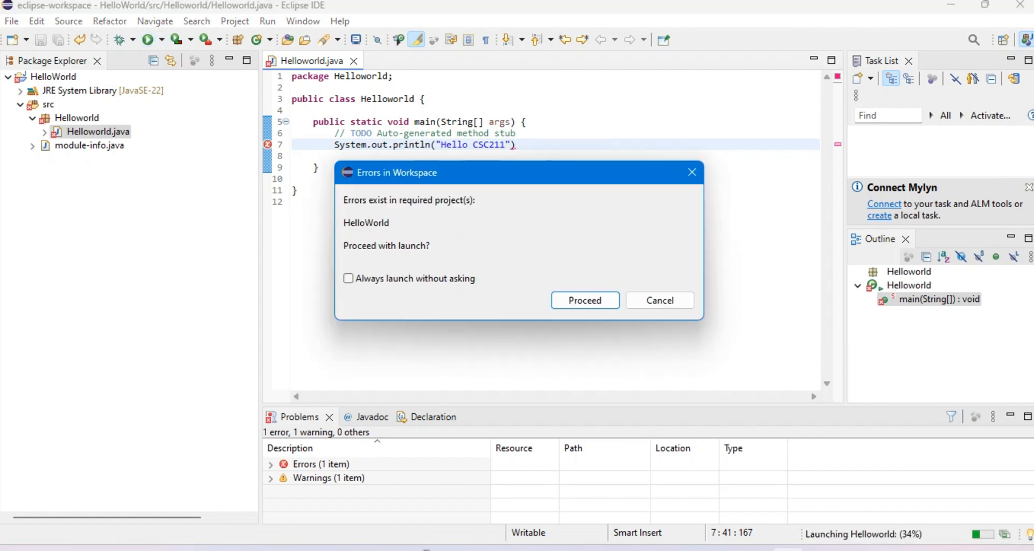
key(Return)
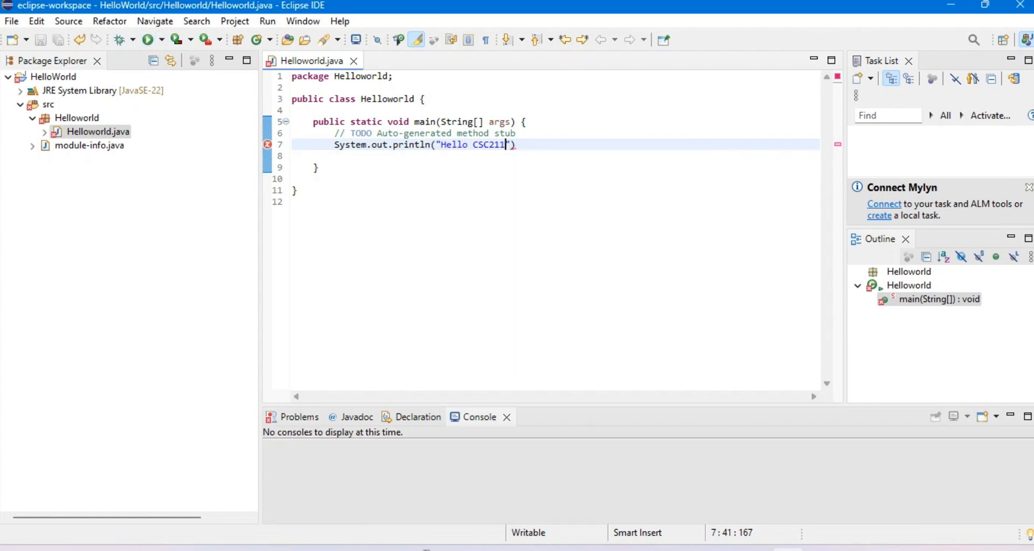
Add the missing semicolon after the println call and run the Helloworld program again
click(516, 144)
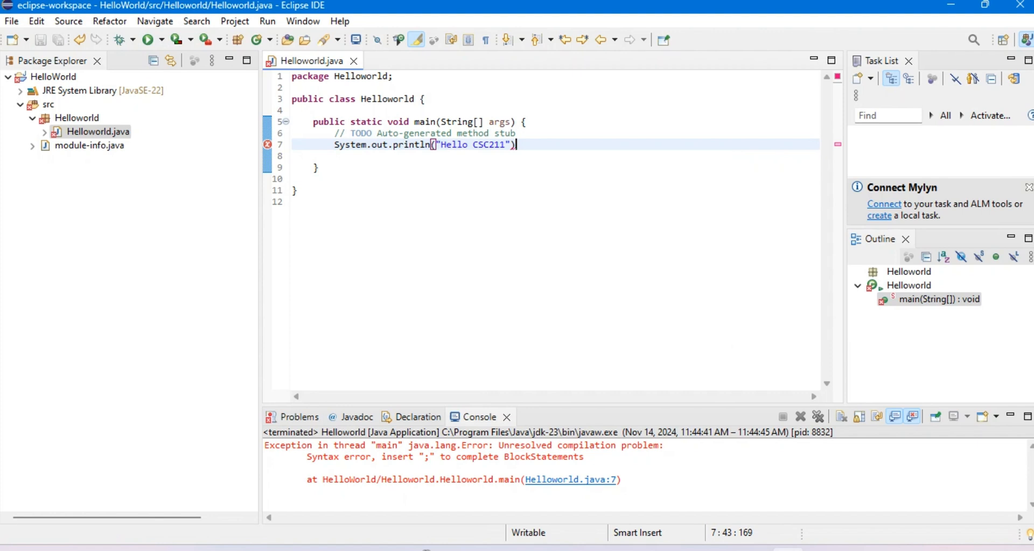
text(;)
click(147, 40)
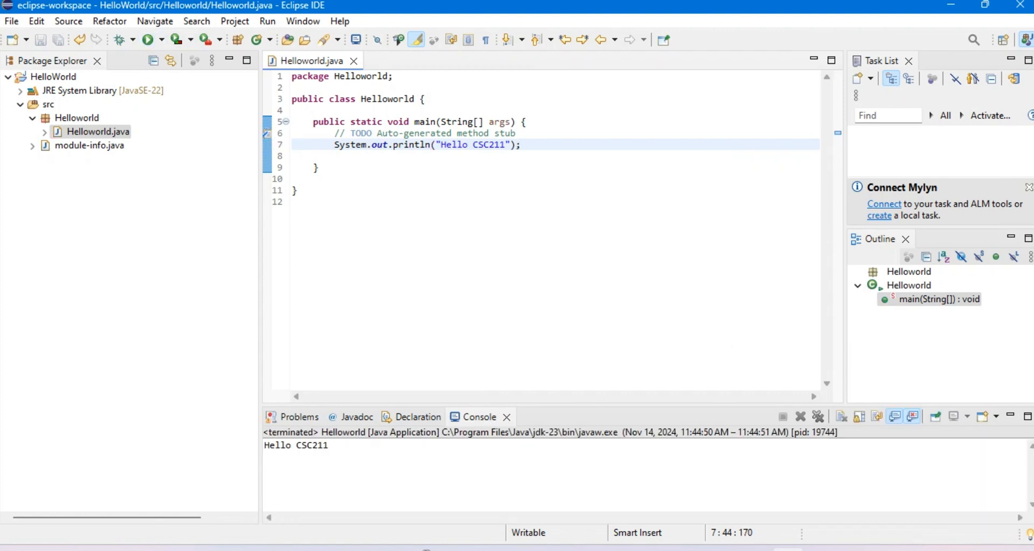
click(293, 155)
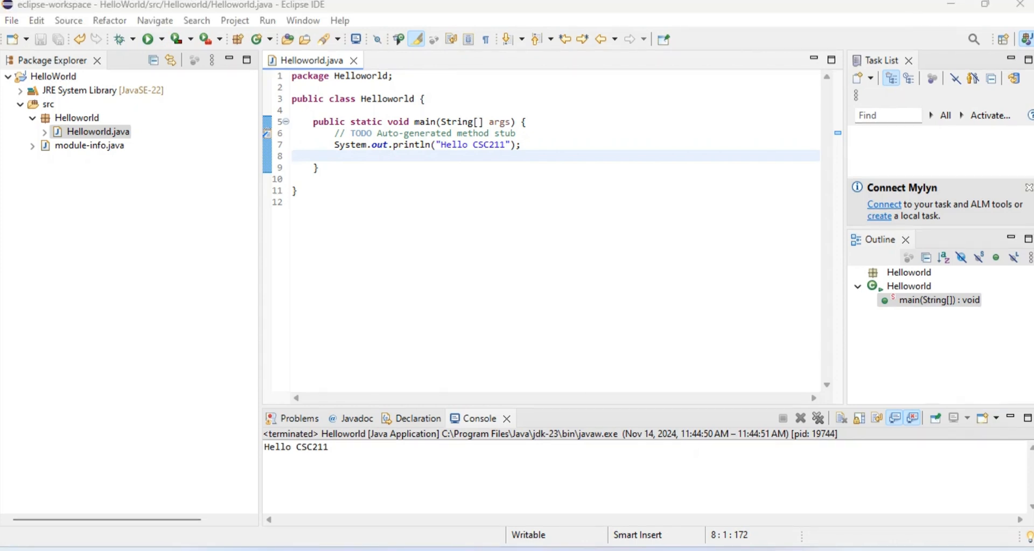
key(alt+Tab)
key(alt+Tab)
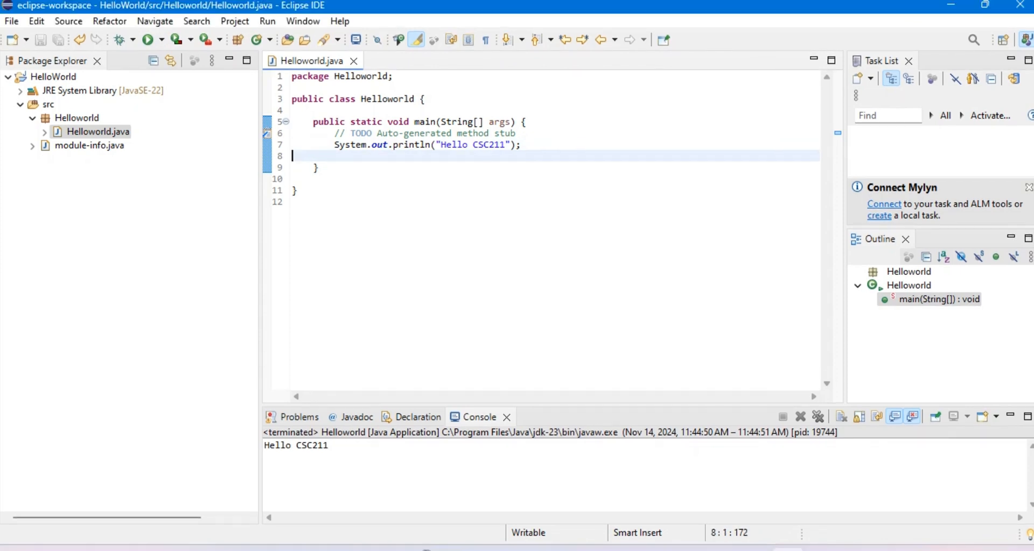
key(alt+Tab)
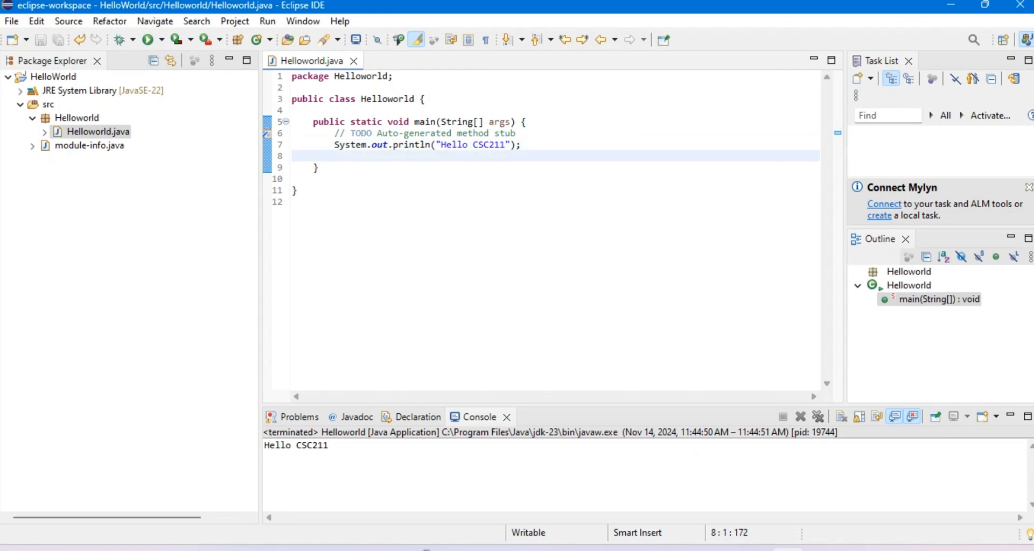